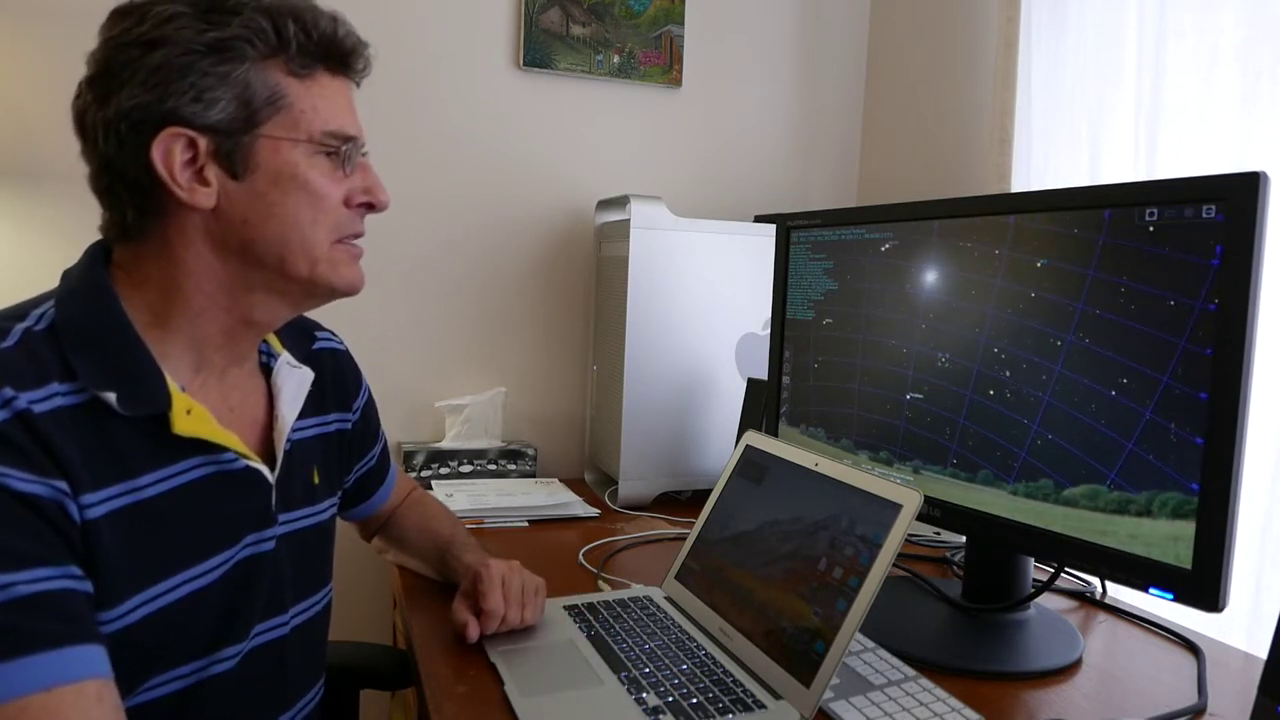
pyautogui.press('Escape')
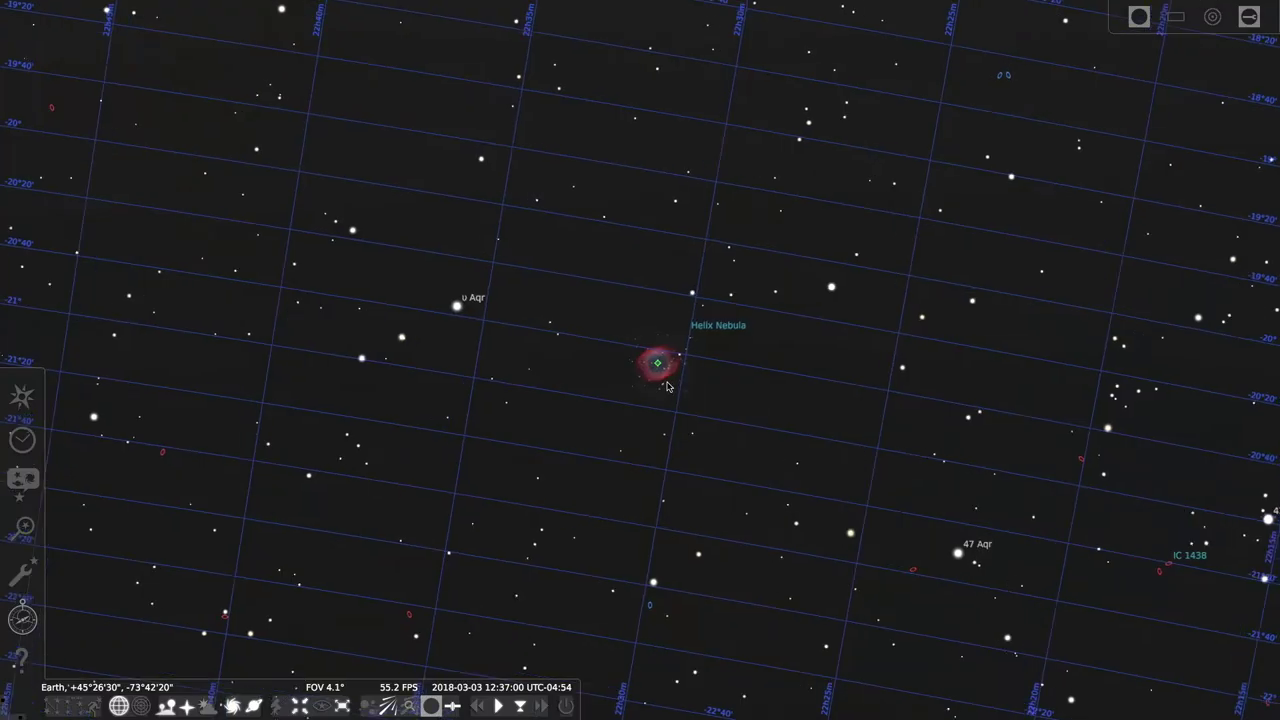
# - Examine the Helix Nebula up close, and return to a wide 50° view of the sky above the horizon
pyautogui.scroll(10, 667, 386)
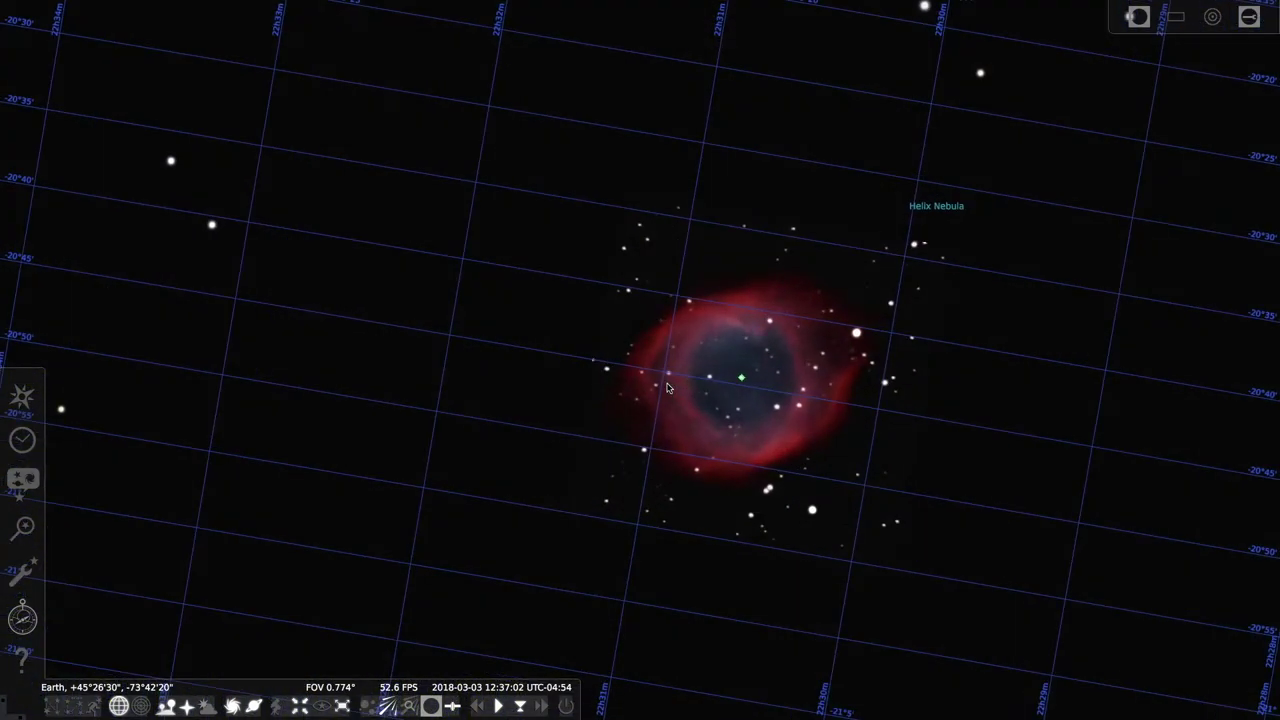
pyautogui.scroll(2, 667, 388)
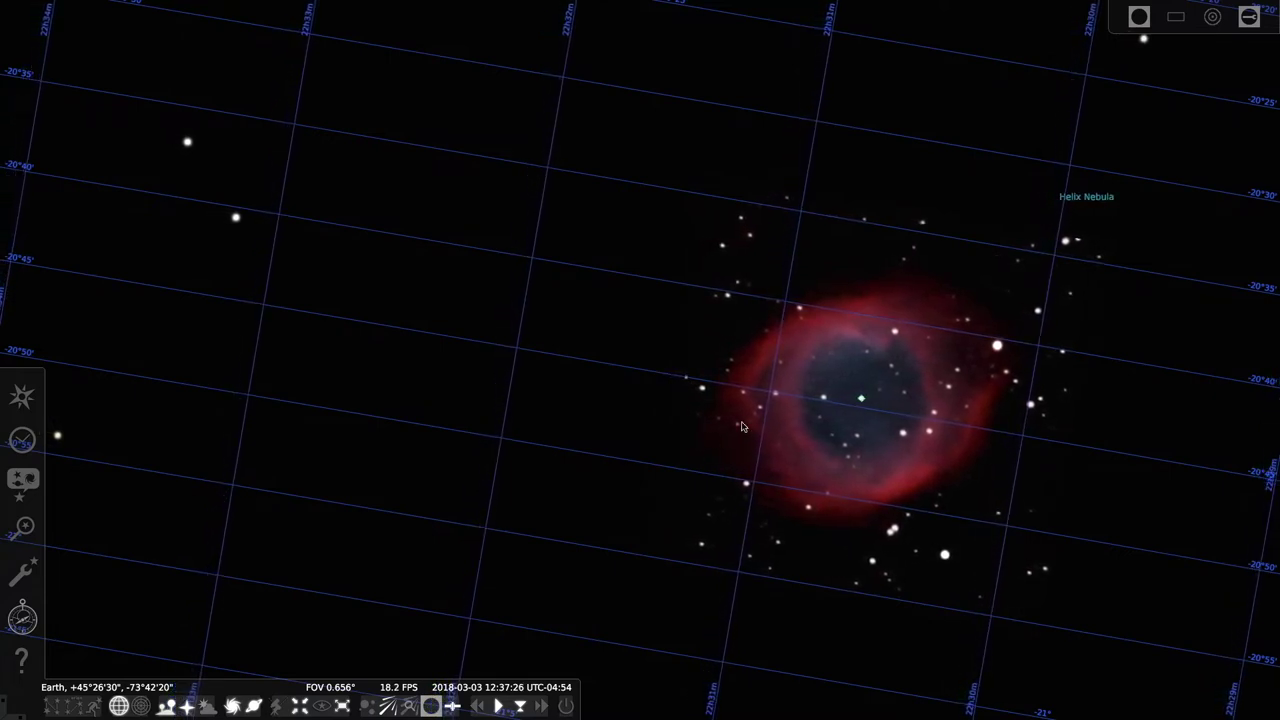
pyautogui.scroll(-5, 741, 427)
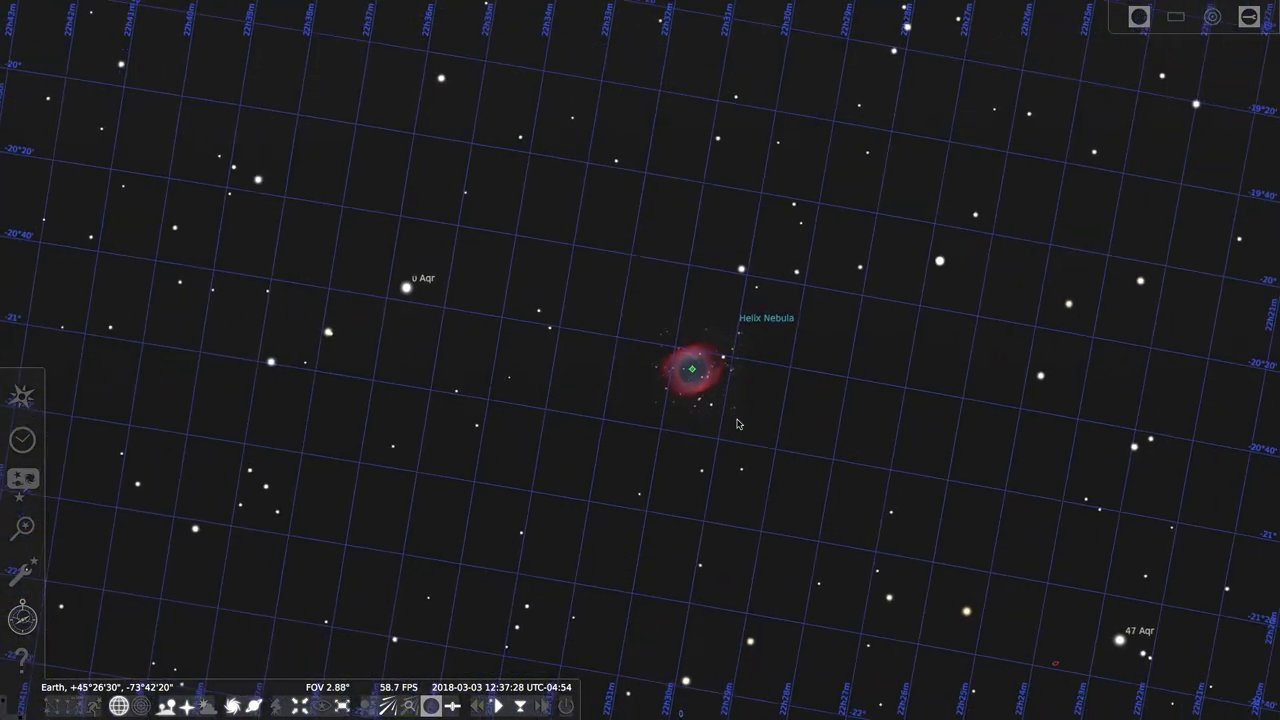
pyautogui.scroll(-6, 737, 424)
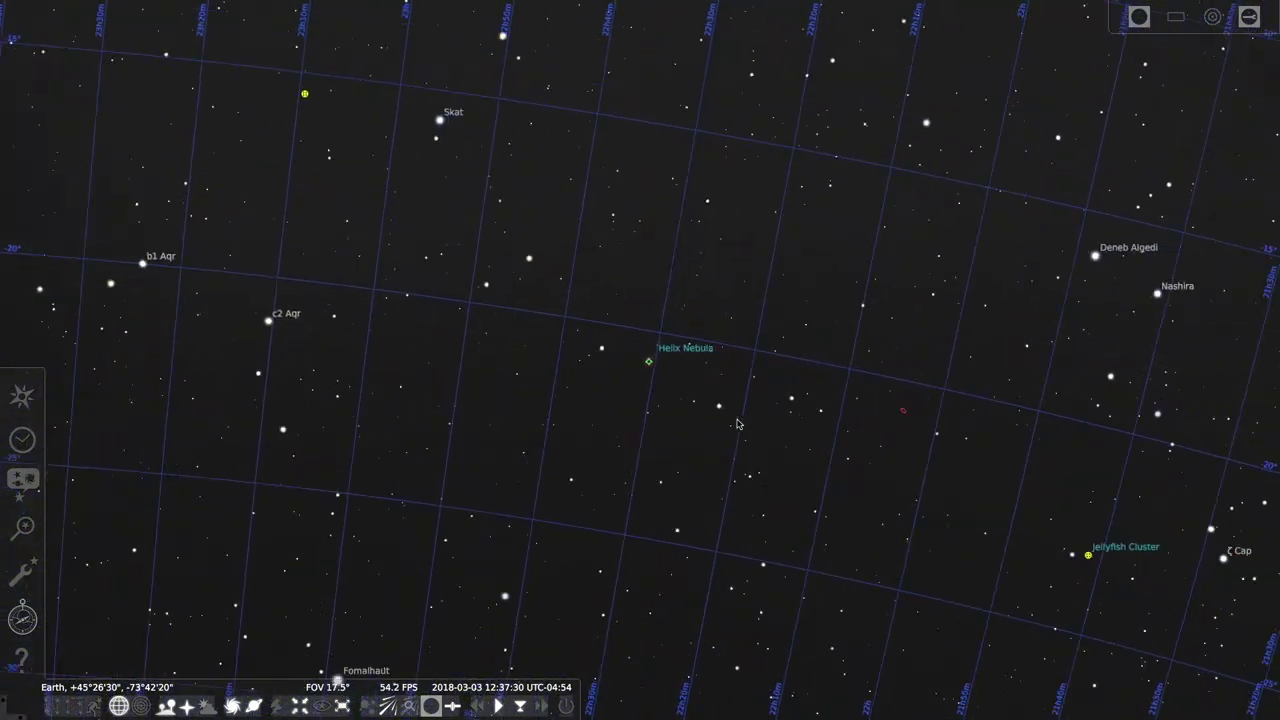
pyautogui.scroll(-6, 737, 424)
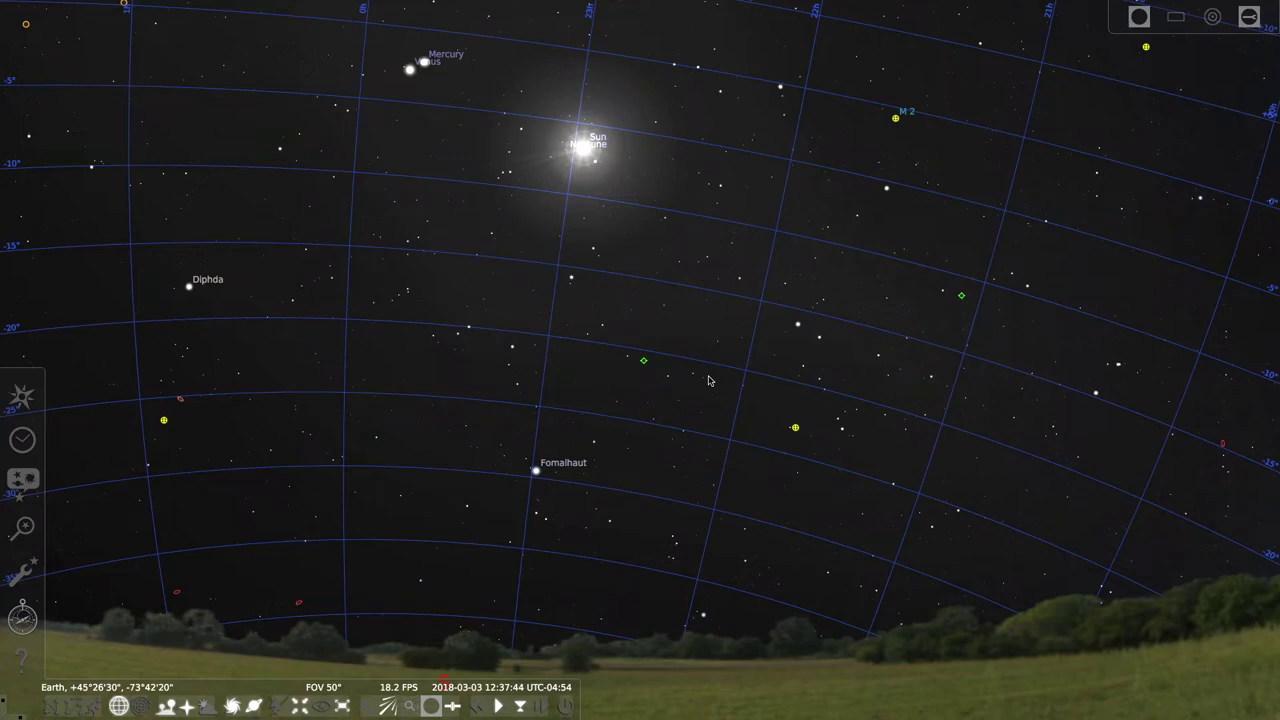
# - Select the Helix Nebula, centre it and zoom in to a field of view of about 0.4°
pyautogui.click(705, 378)
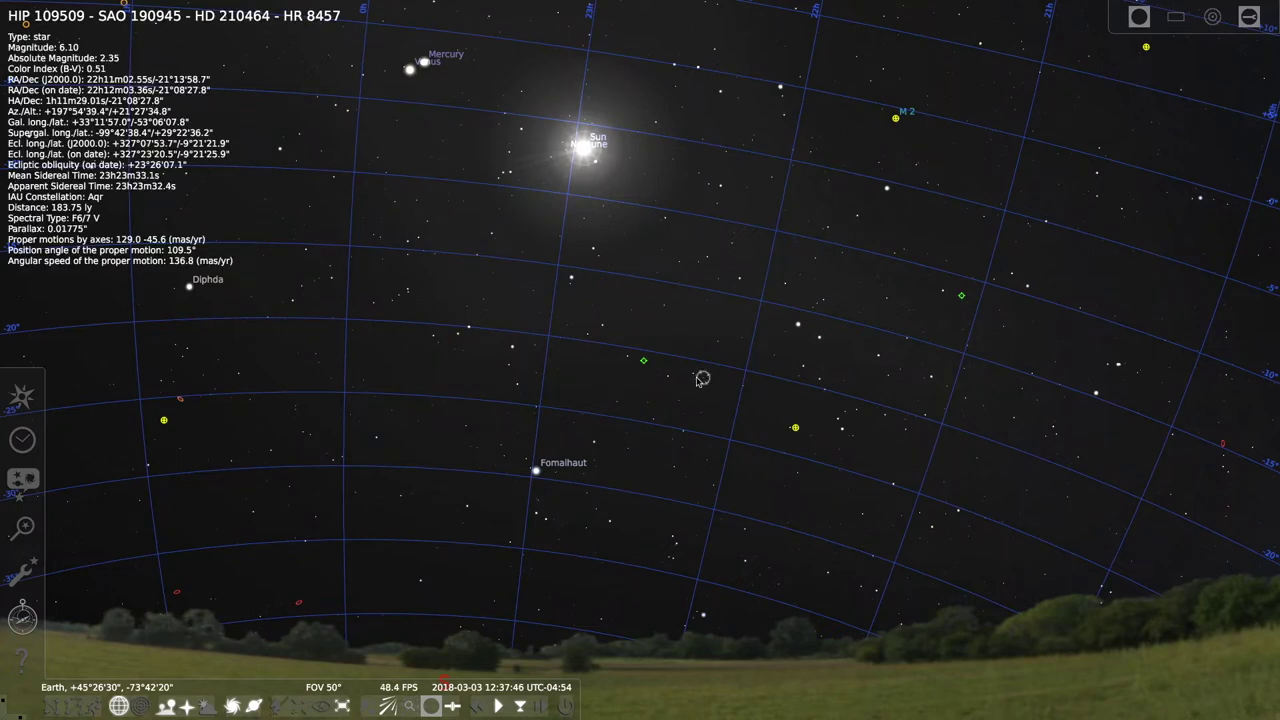
pyautogui.click(644, 363)
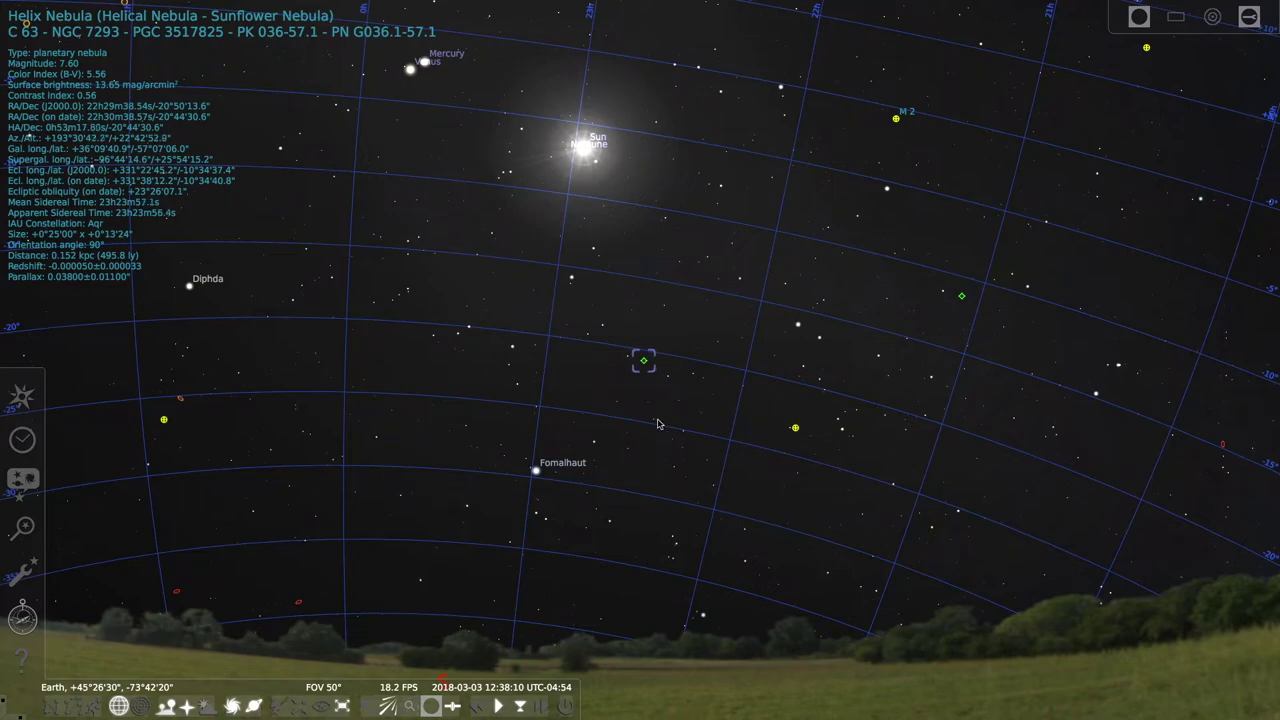
pyautogui.press('/')
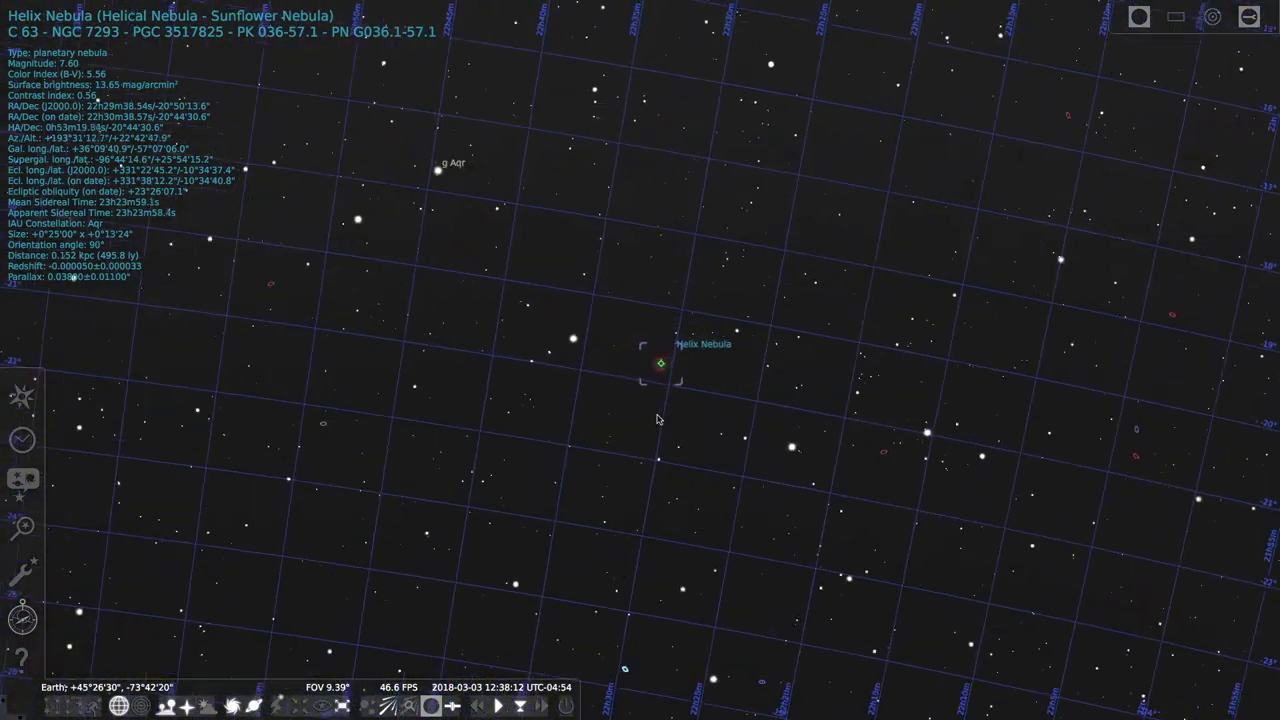
pyautogui.press('/')
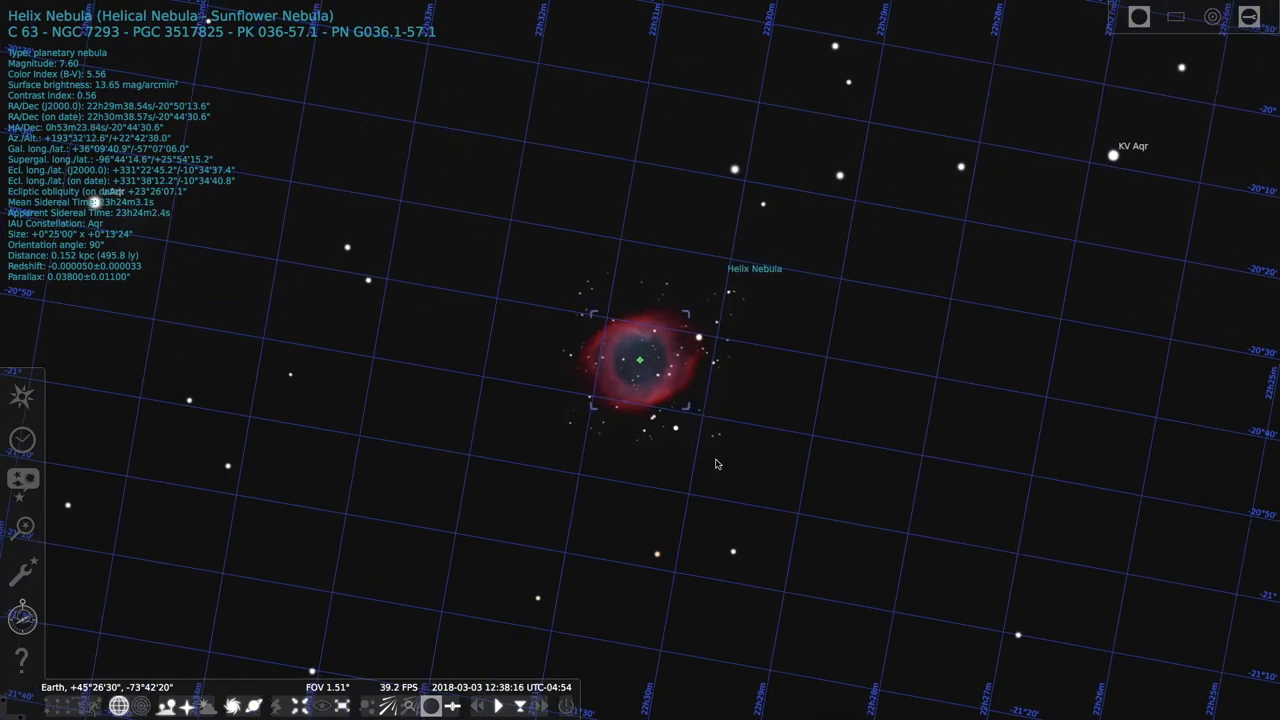
pyautogui.scroll(2, 716, 464)
pyautogui.scroll(4, 716, 464)
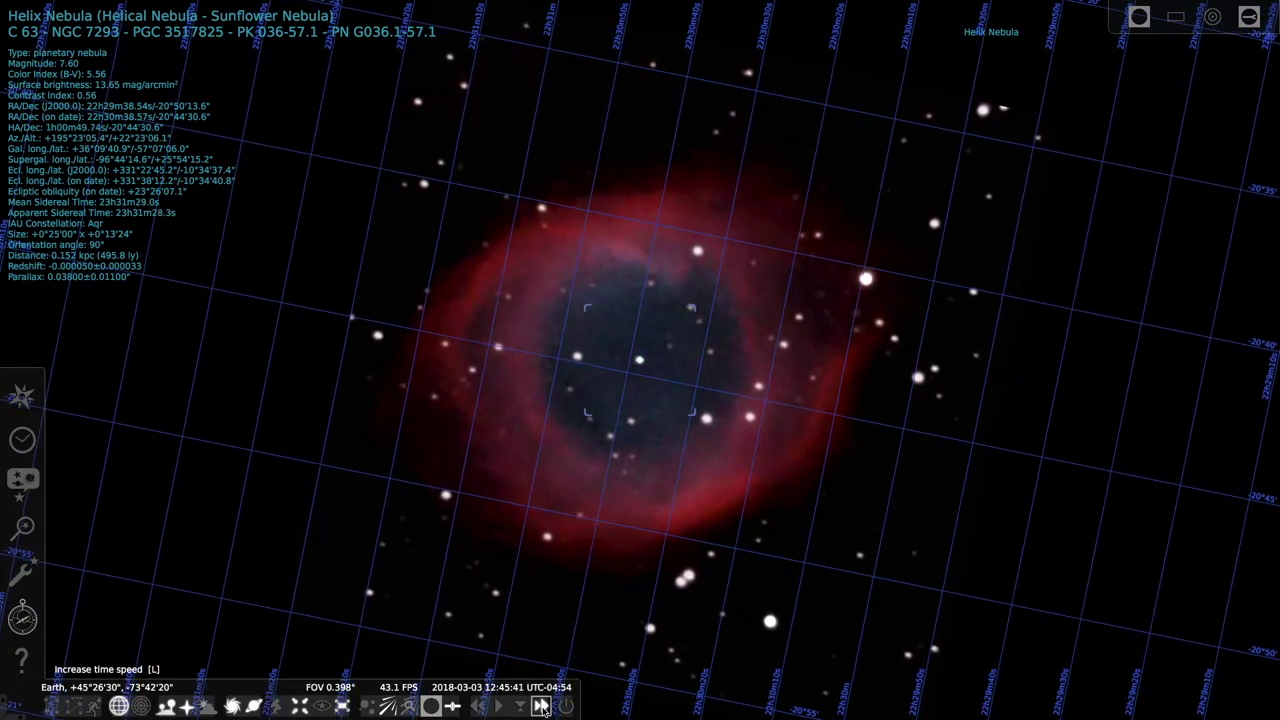
# - Speed up time to watch the field around the Helix Nebula, and reset the clock to the current time at the normal rate
pyautogui.click(540, 706)
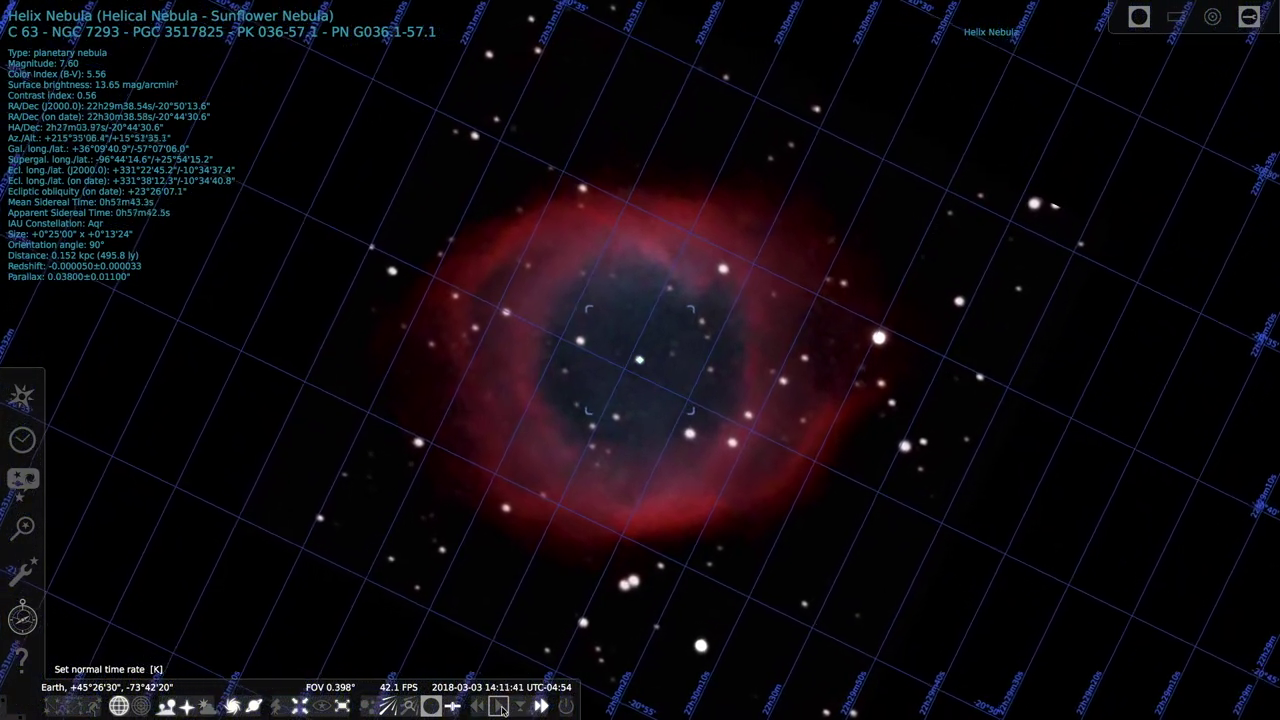
pyautogui.click(500, 706)
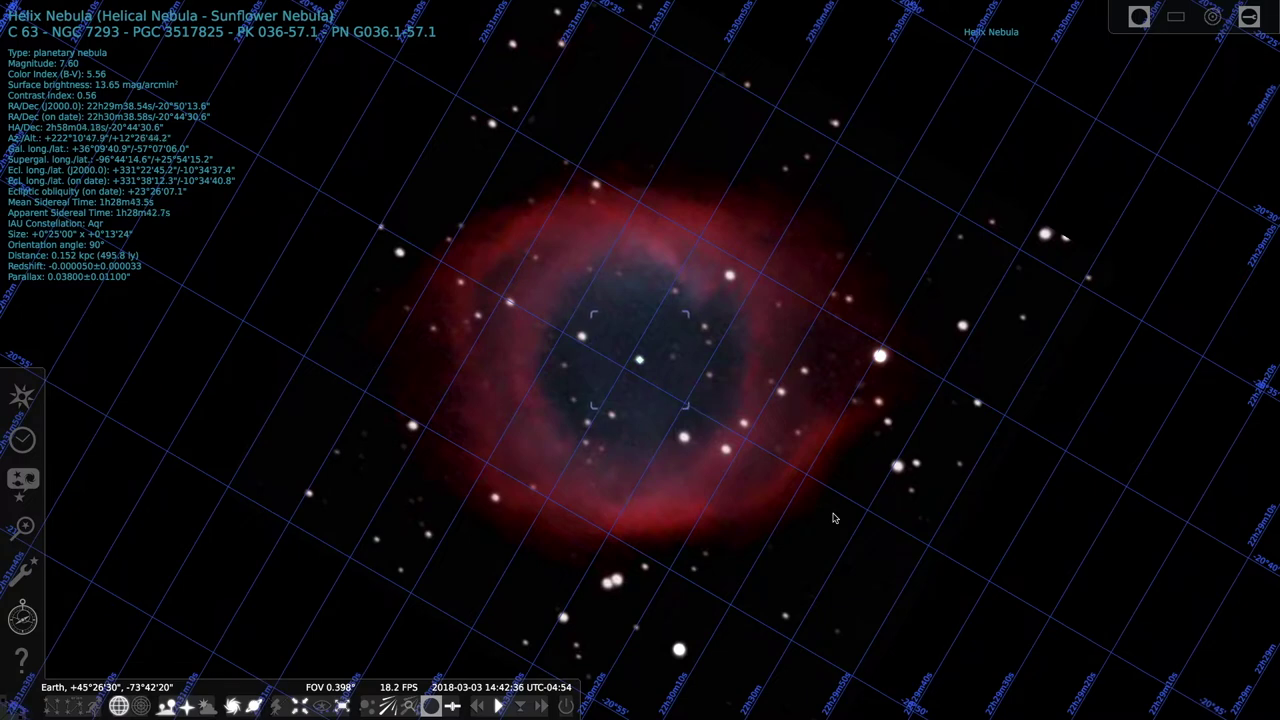
pyautogui.scroll(-5, 830, 512)
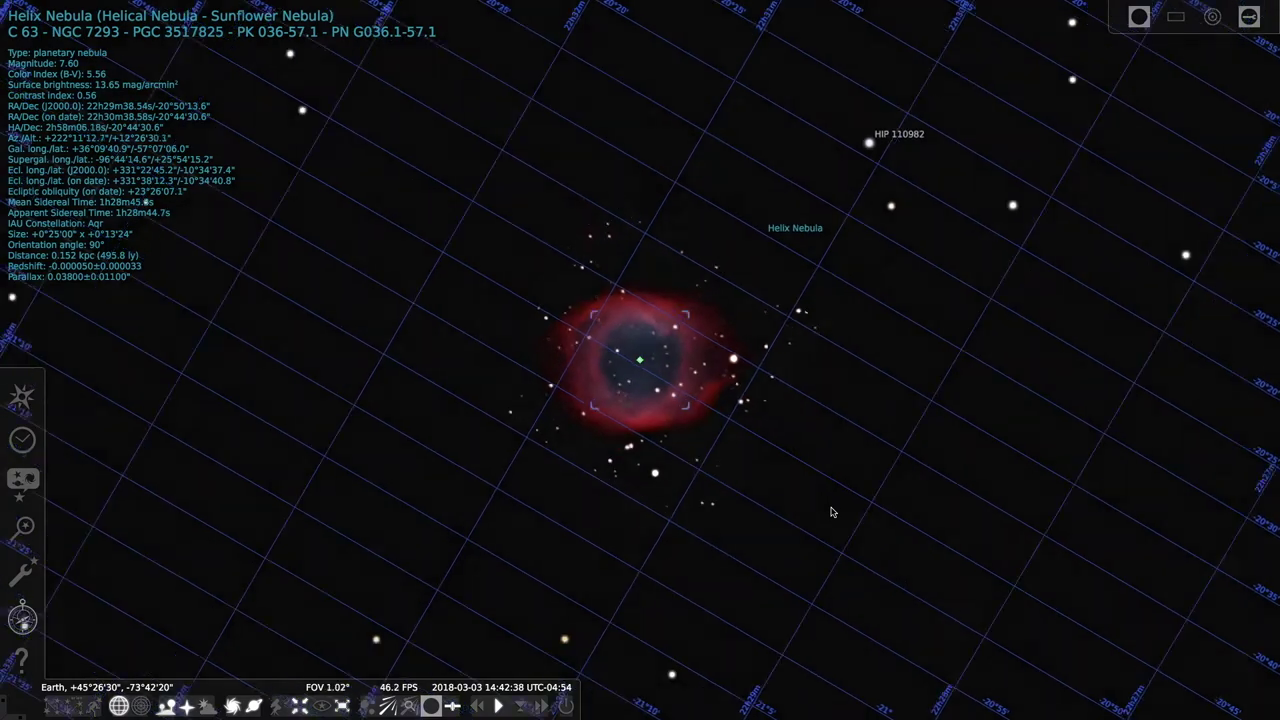
pyautogui.scroll(-3, 830, 512)
pyautogui.scroll(-4, 830, 512)
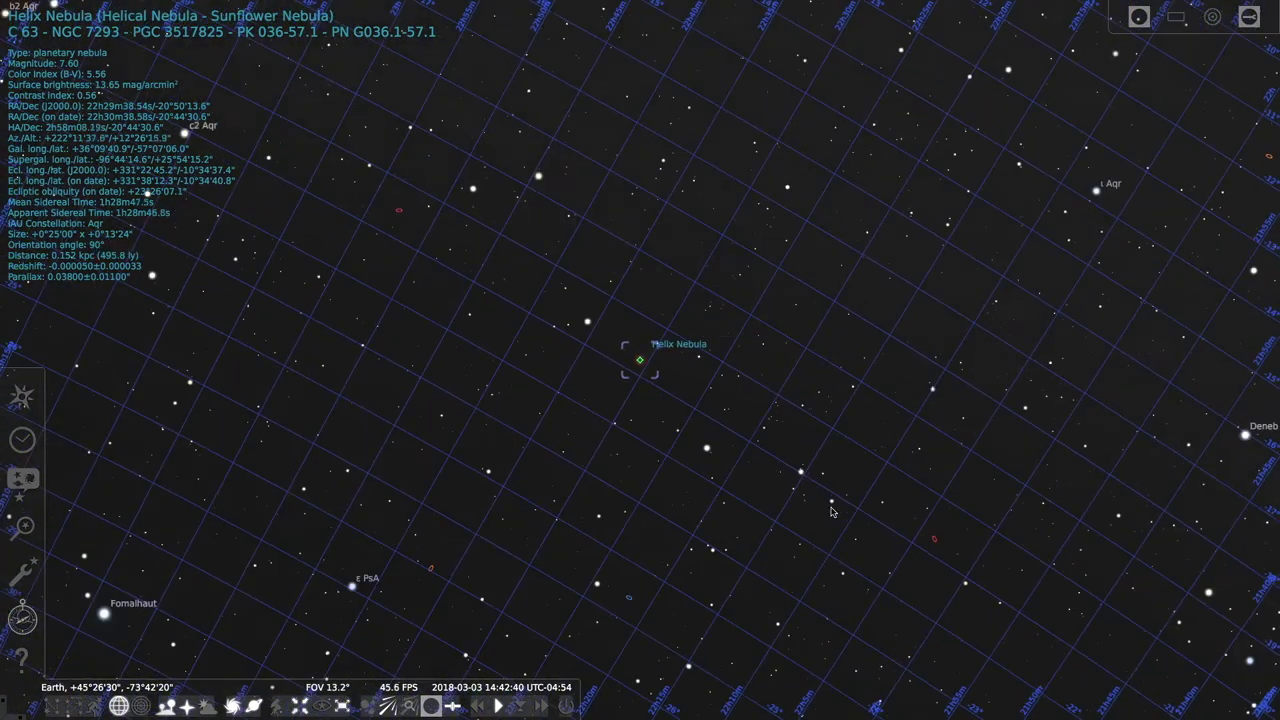
pyautogui.scroll(-2, 830, 512)
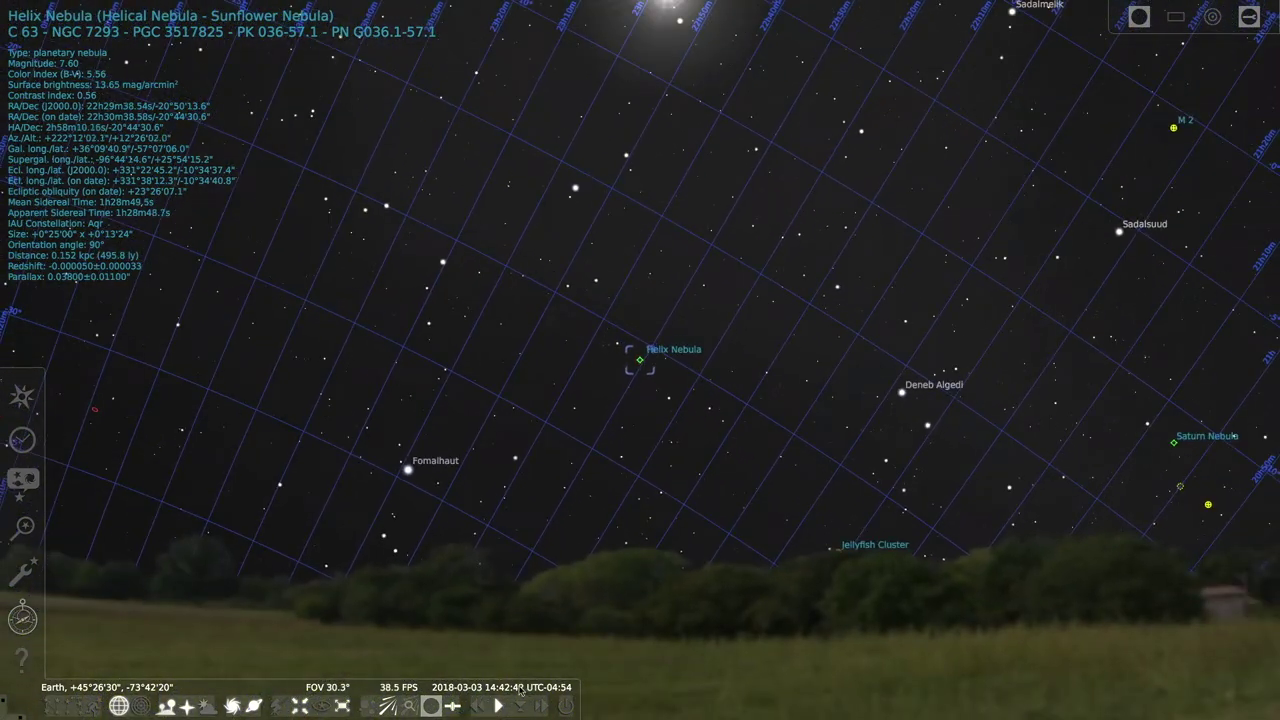
pyautogui.click(518, 704)
pyautogui.click(498, 705)
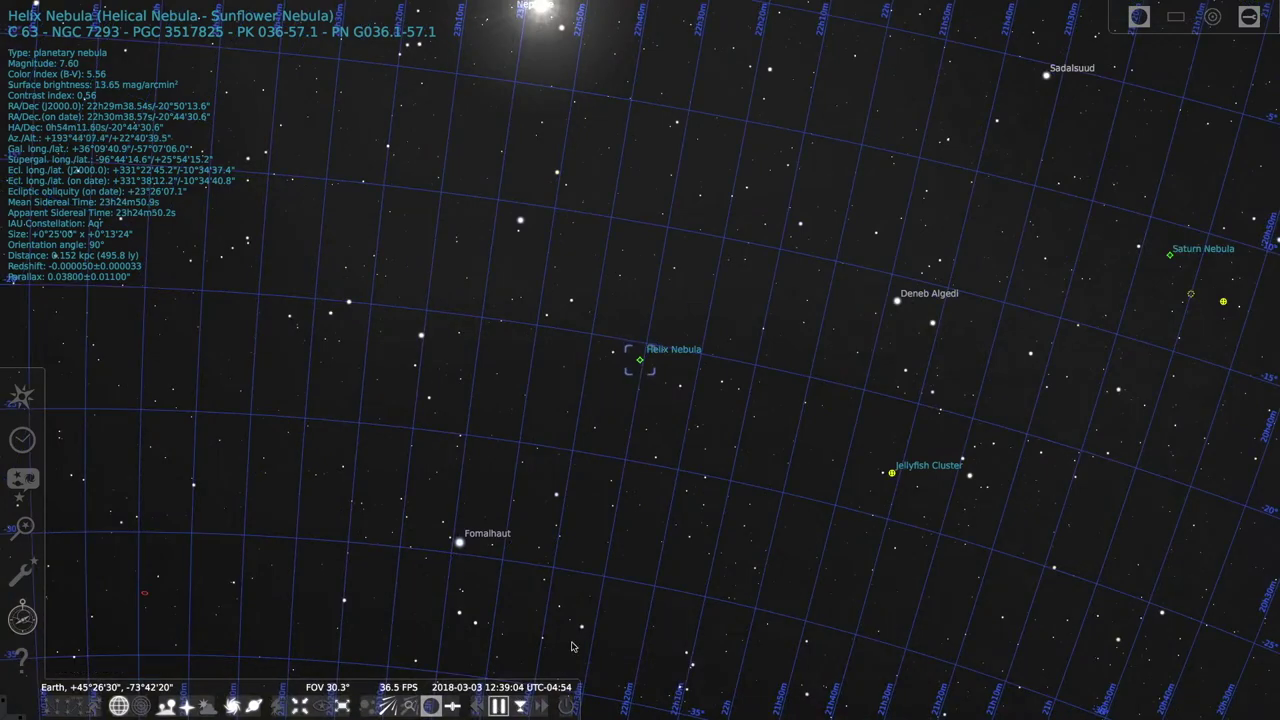
pyautogui.click(498, 706)
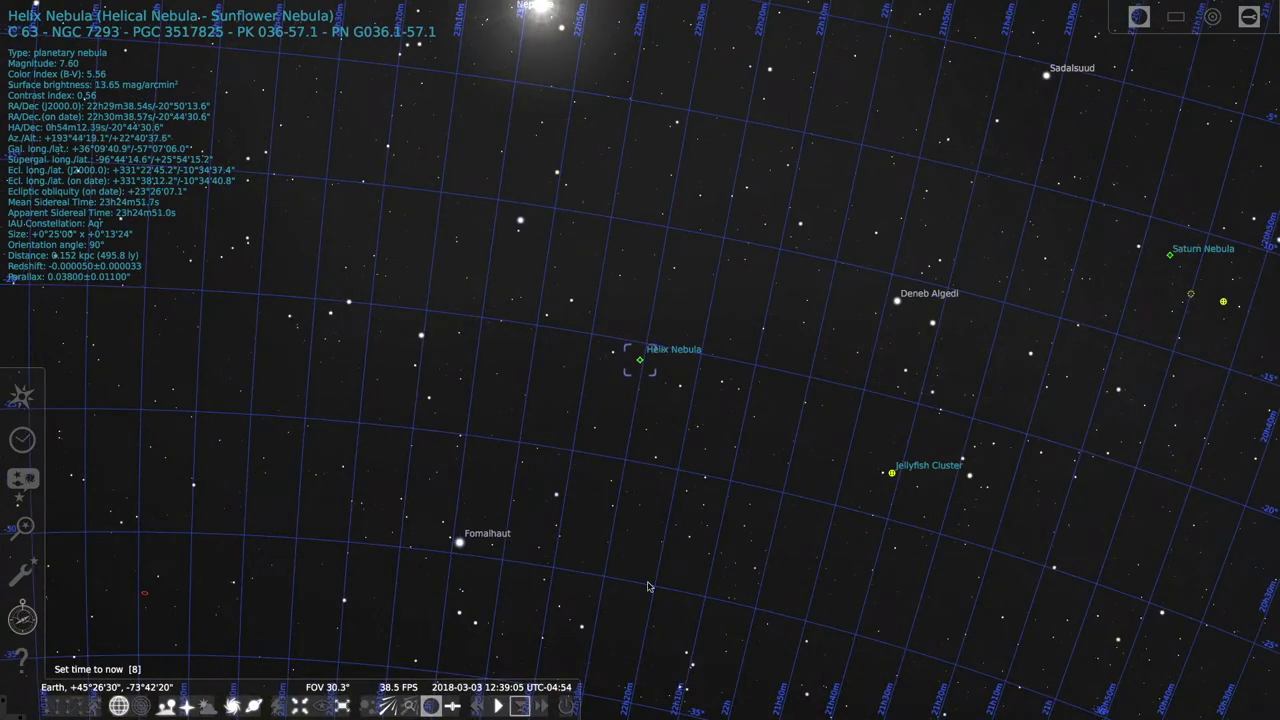
# - Examine how the equatorial grid lies across the sky, from the southern horizon to the celestial pole and back to the south
pyautogui.scroll(-2, 667, 559)
pyautogui.scroll(-2, 667, 559)
pyautogui.moveTo(667, 559); pyautogui.dragTo(800, 562)
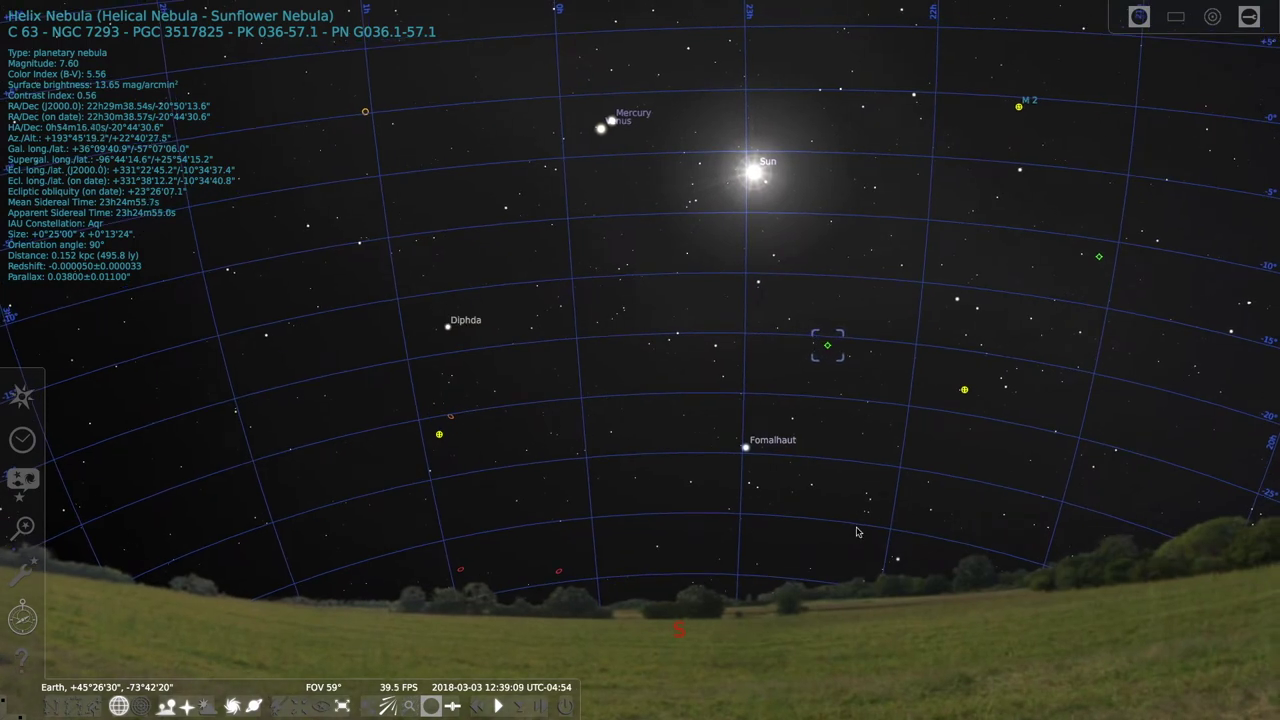
pyautogui.moveTo(851, 534); pyautogui.dragTo(845, 547)
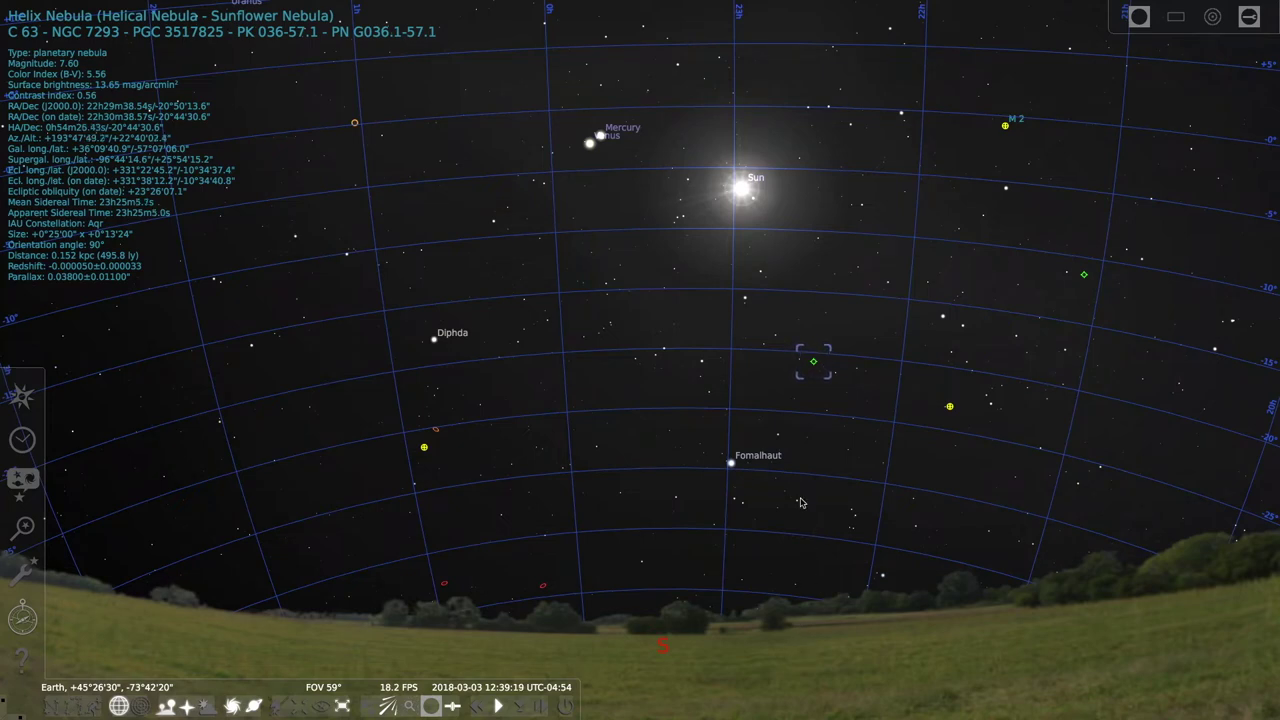
pyautogui.scroll(-3, 770, 405)
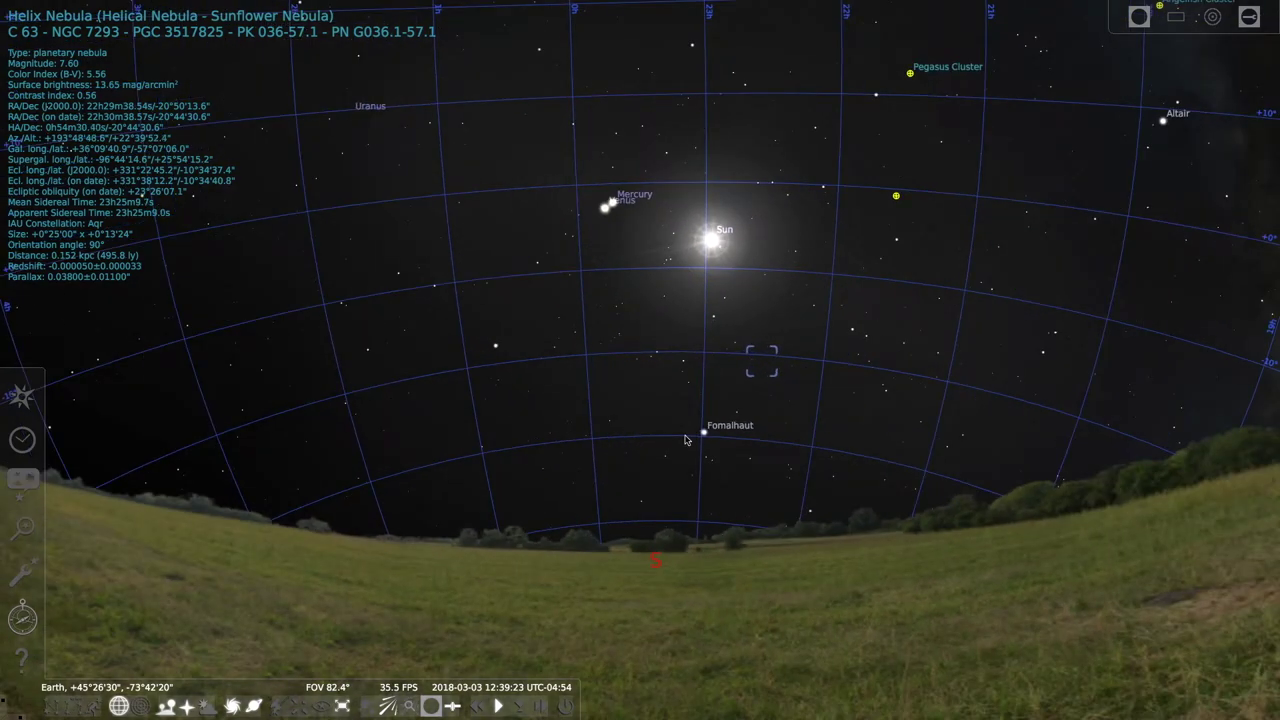
pyautogui.moveTo(718, 254); pyautogui.dragTo(677, 637)
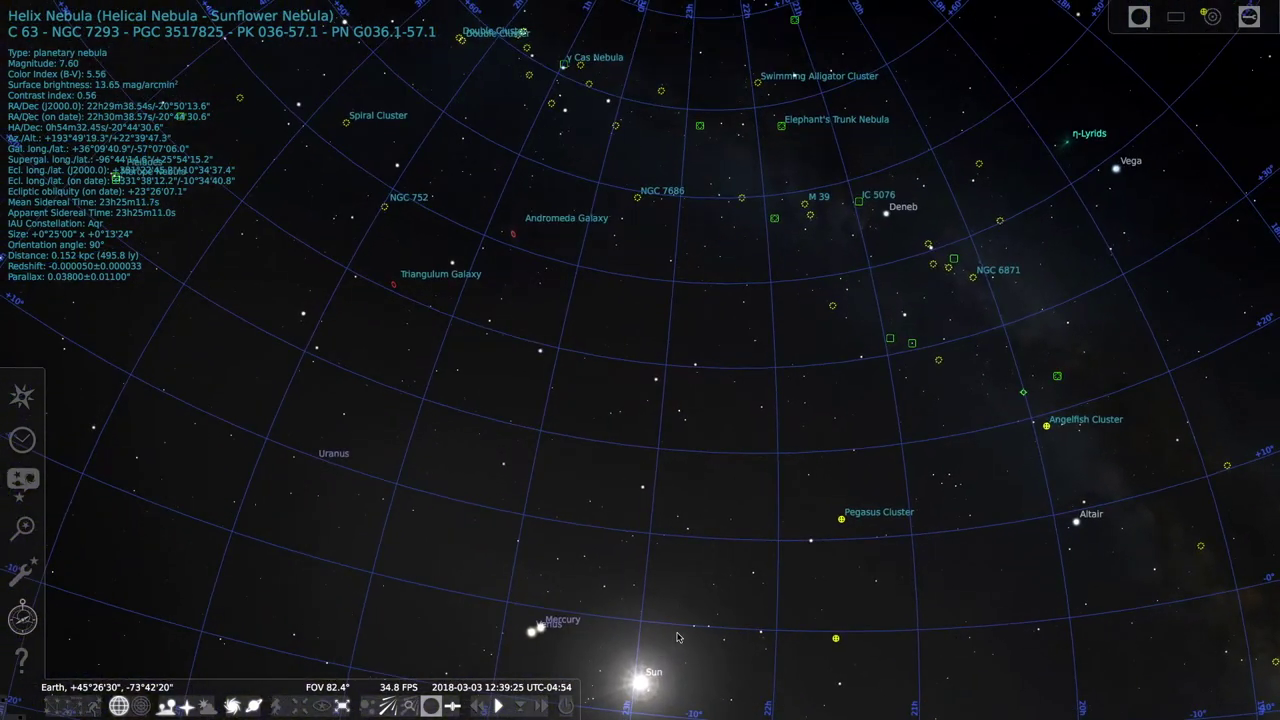
pyautogui.moveTo(667, 165); pyautogui.dragTo(695, 316)
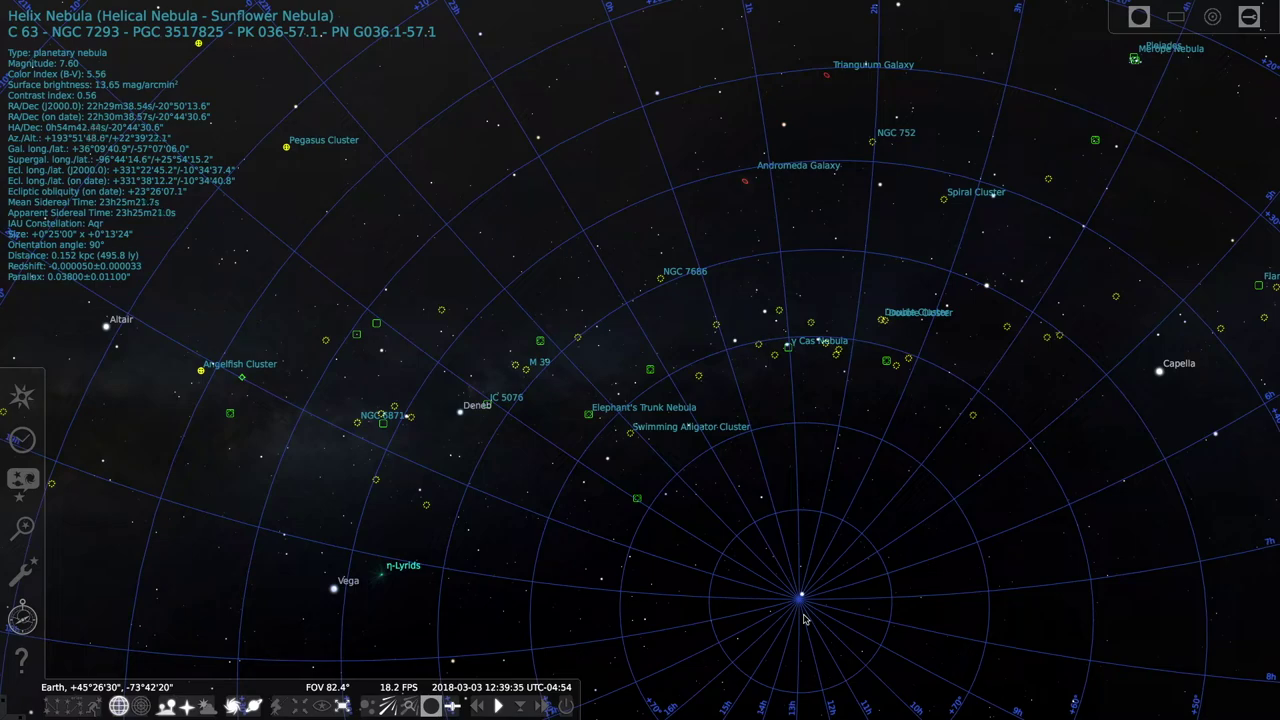
pyautogui.moveTo(787, 620); pyautogui.dragTo(832, 143)
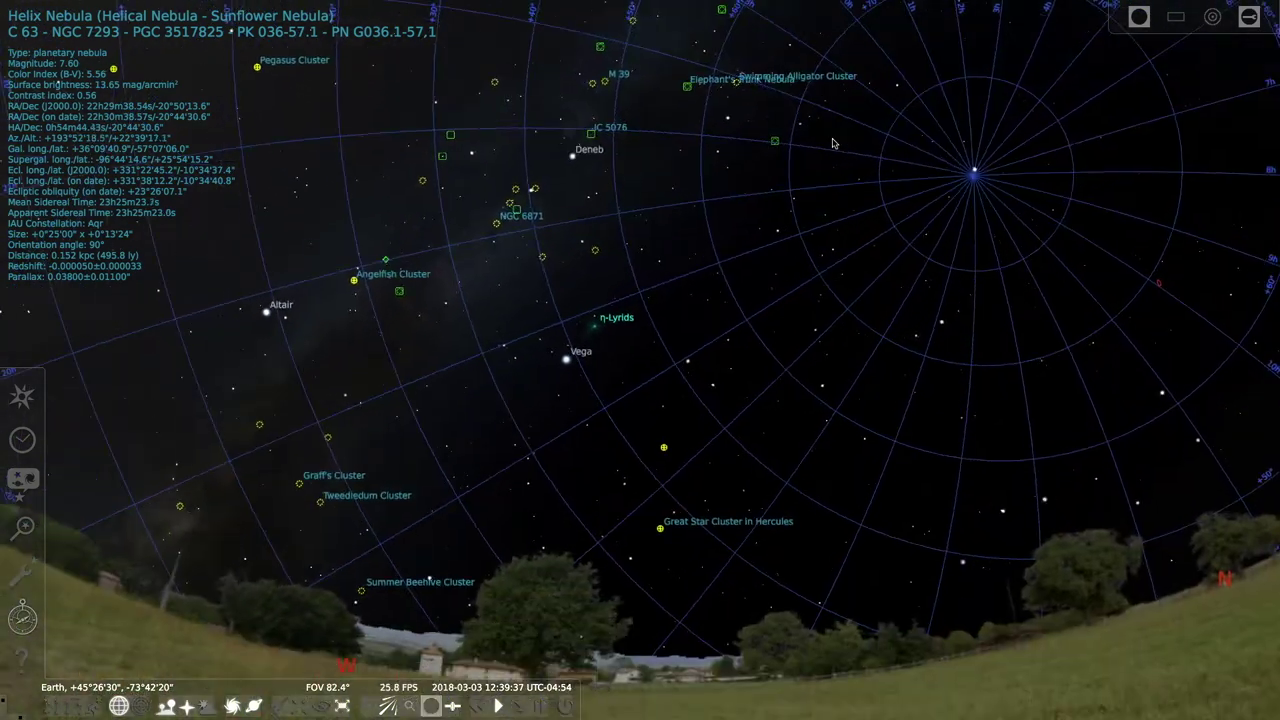
pyautogui.press('Left')
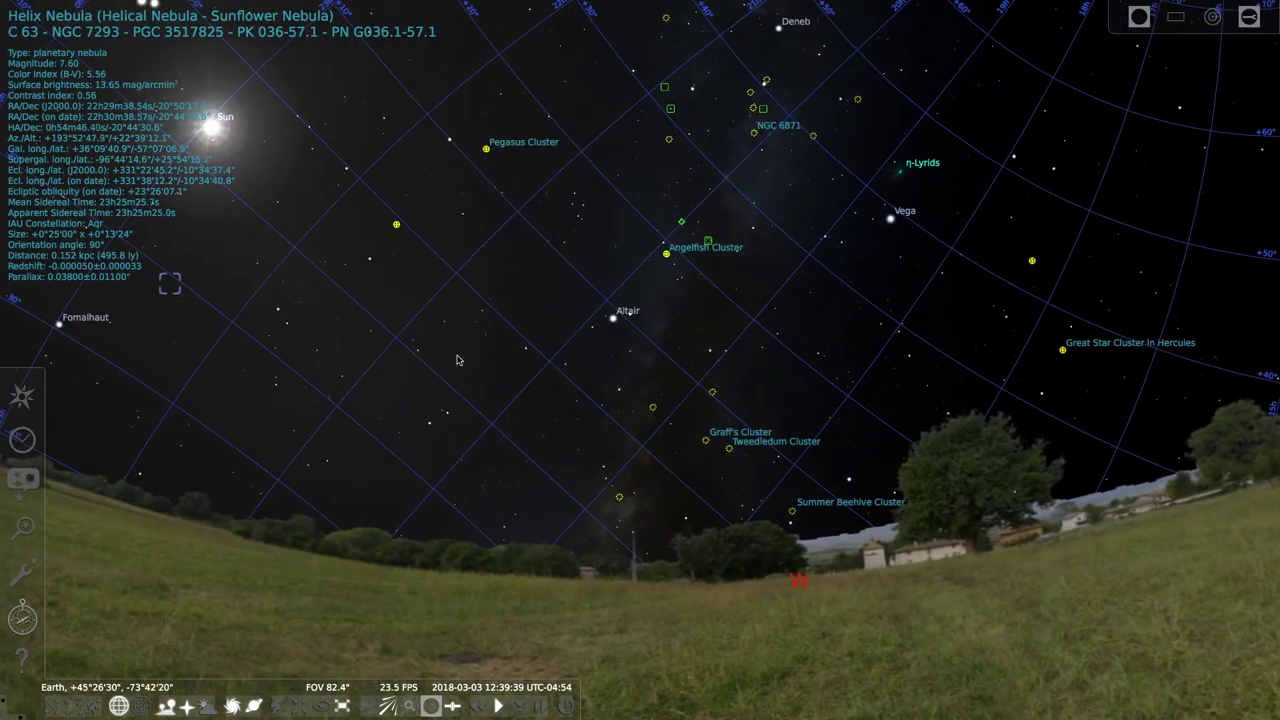
pyautogui.press('Left')
pyautogui.press('Left')
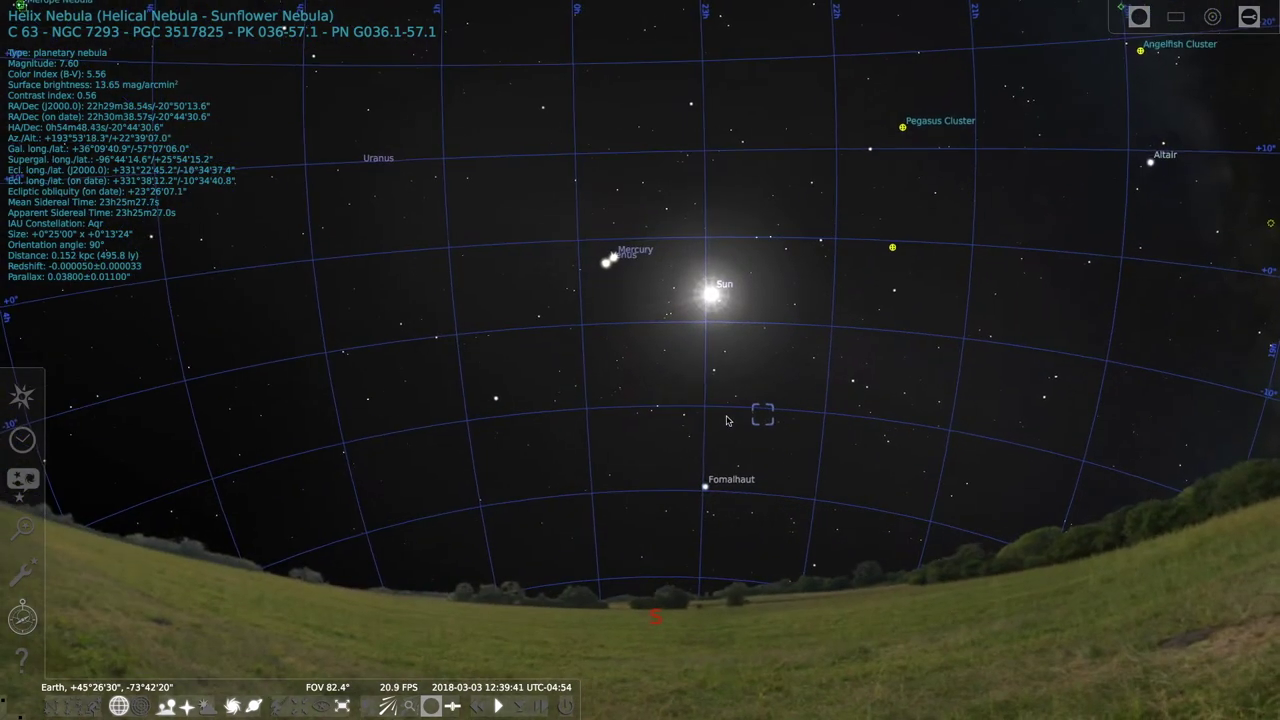
pyautogui.scroll(3, 790, 400)
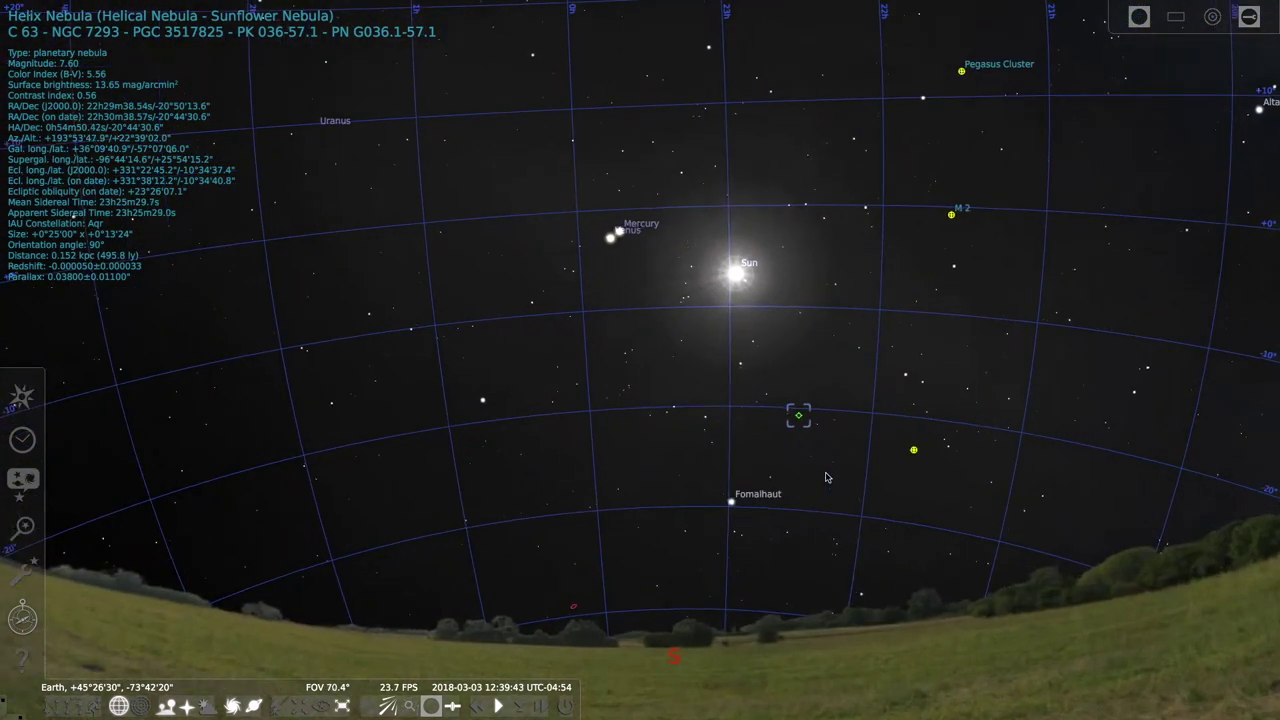
pyautogui.press('Down')
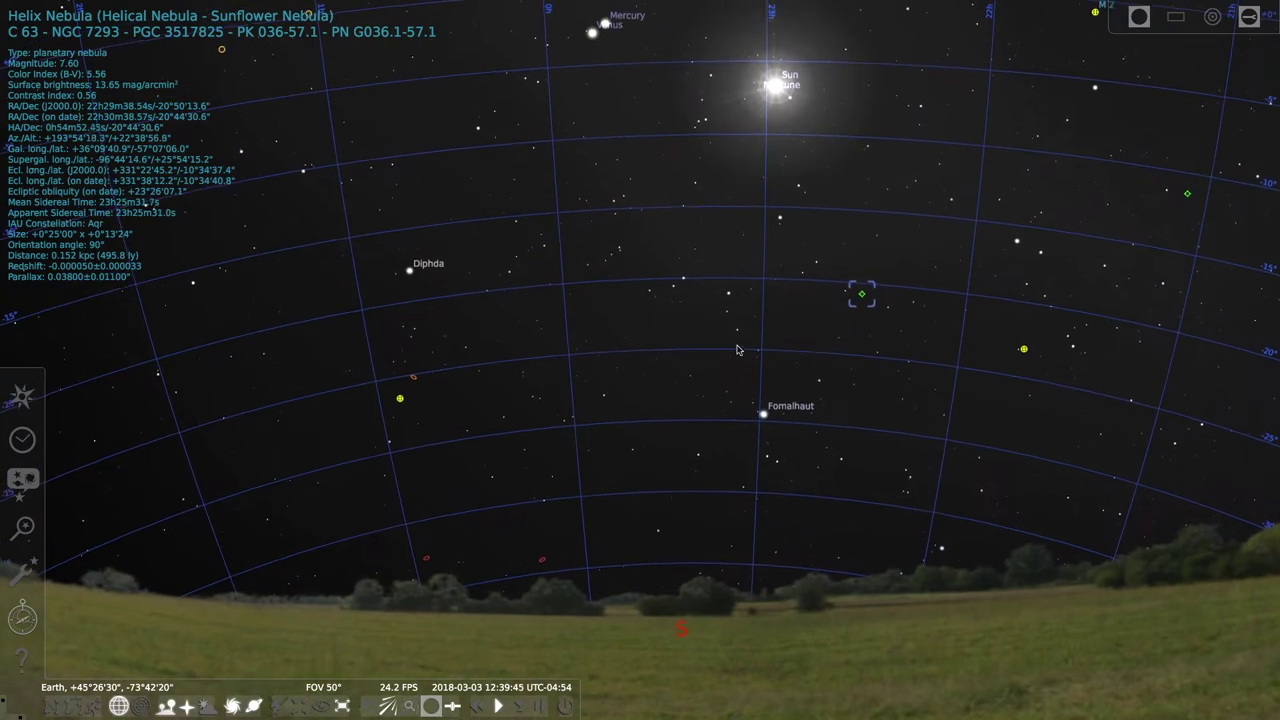
# - Switch the view to the equatorial mount and zoom in on the centred Helix Nebula to a field of view of about 0.4°
pyautogui.click(279, 707)
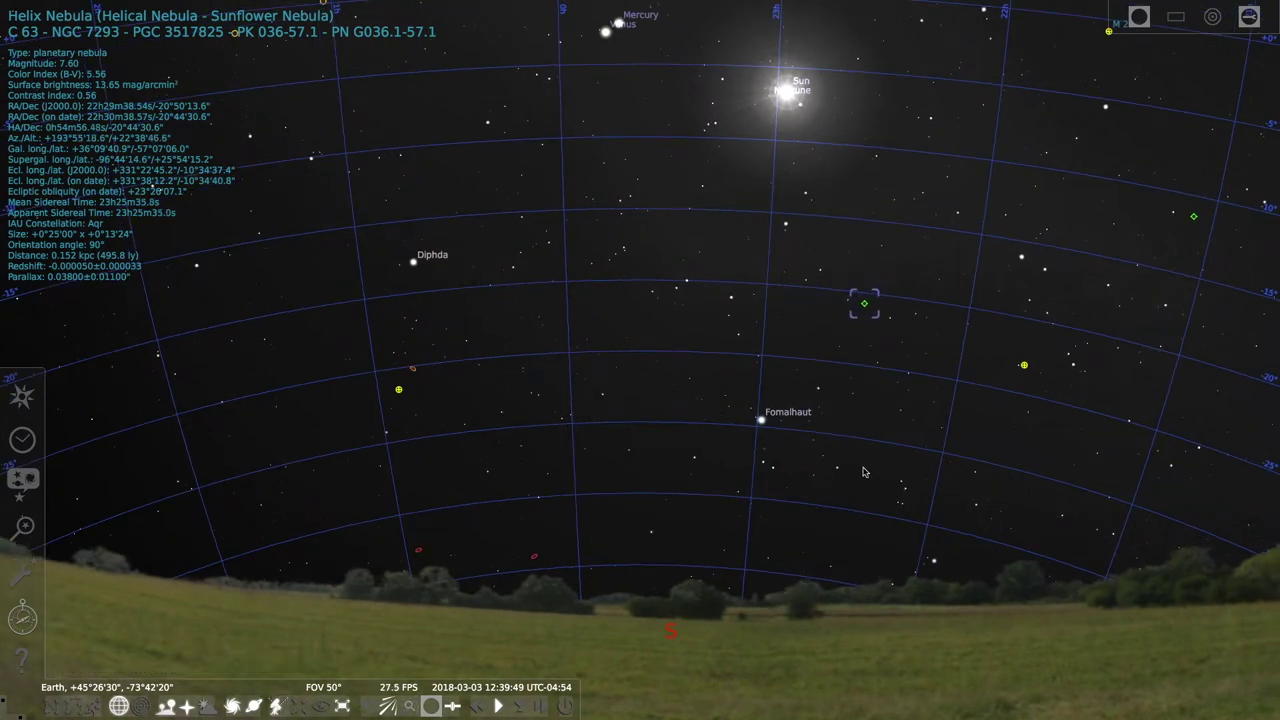
pyautogui.moveTo(925, 355); pyautogui.dragTo(757, 341)
pyautogui.press('space')
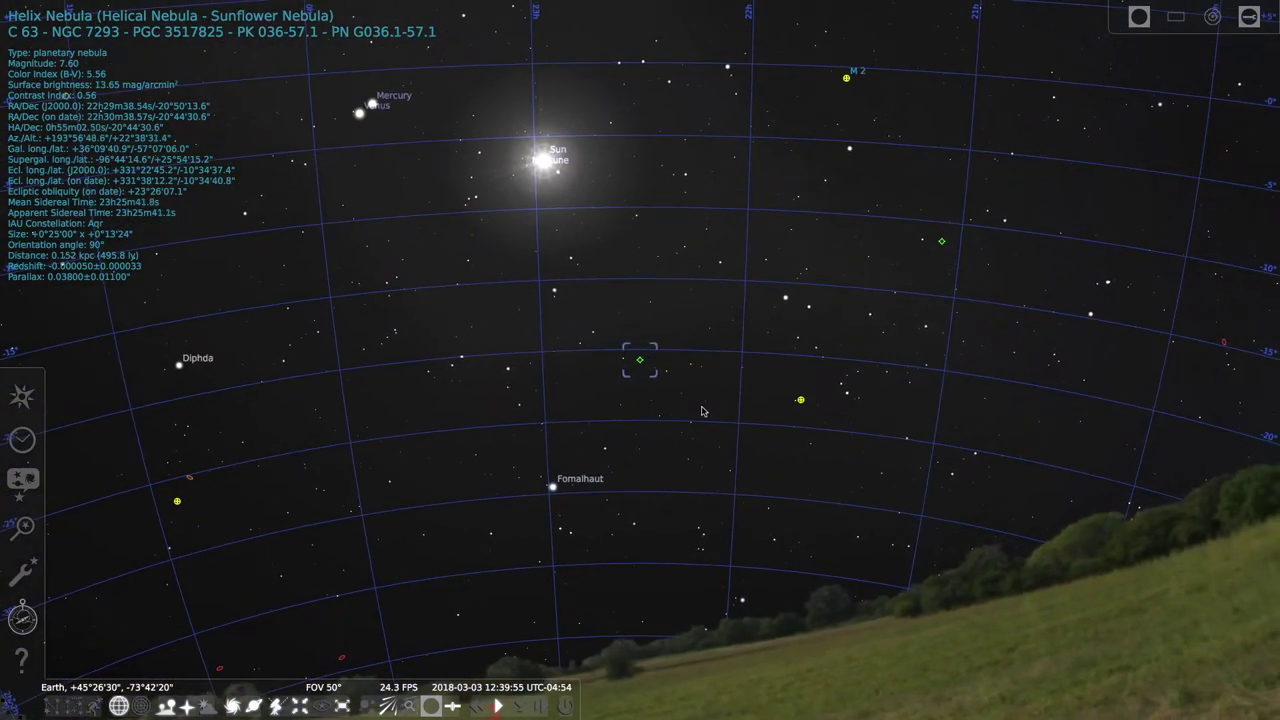
pyautogui.scroll(2, 690, 412)
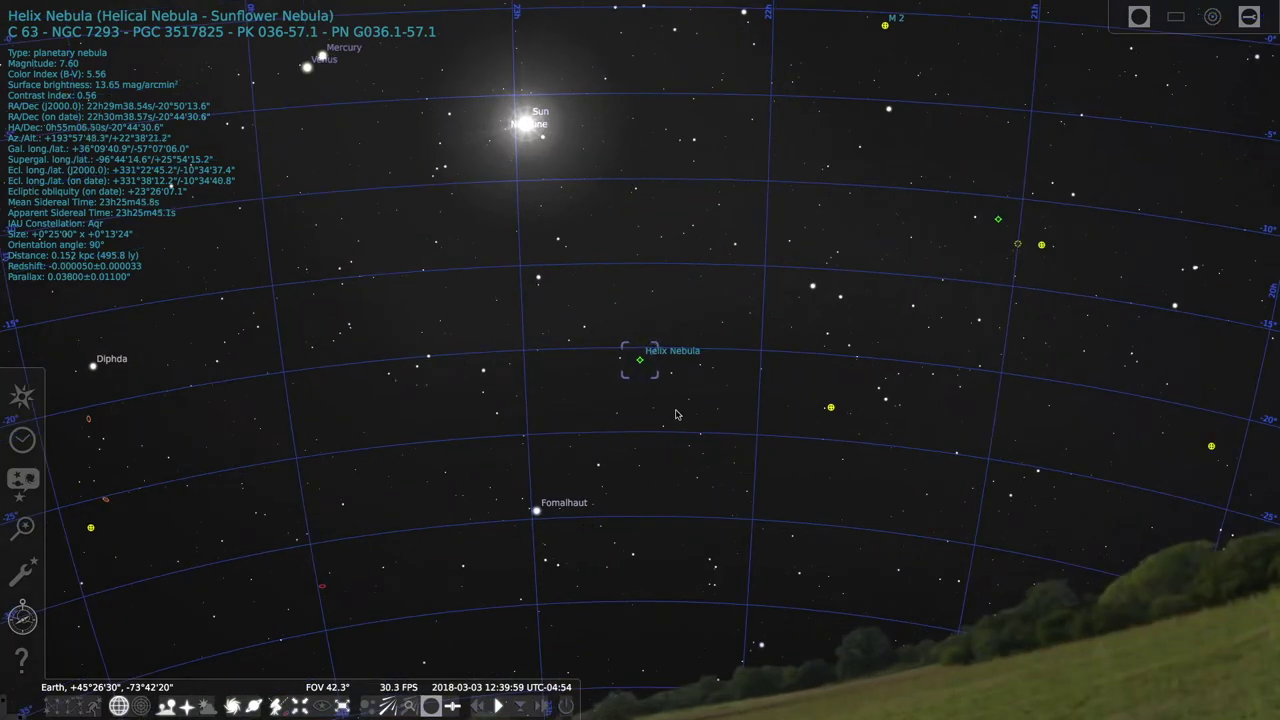
pyautogui.scroll(3, 675, 413)
pyautogui.press('/')
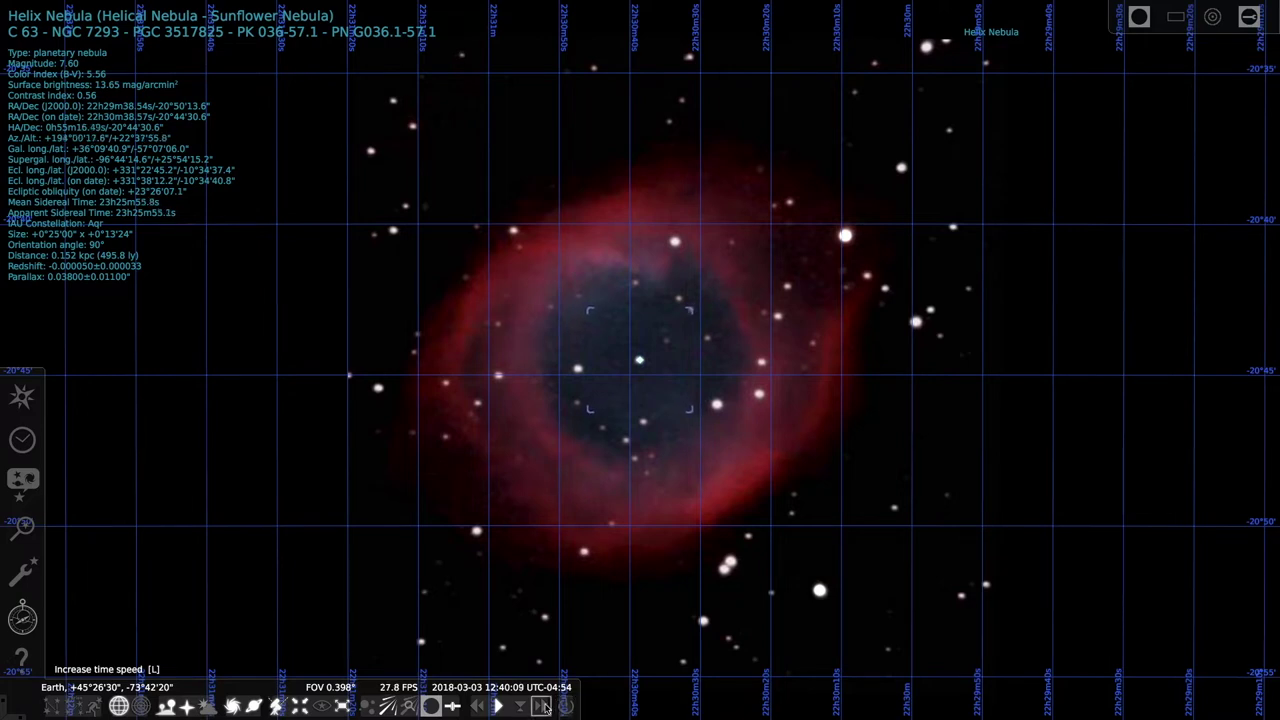
# - Speed up time to check the nebula's orientation under the equatorial mount, and restore the normal time rate
pyautogui.click(544, 706)
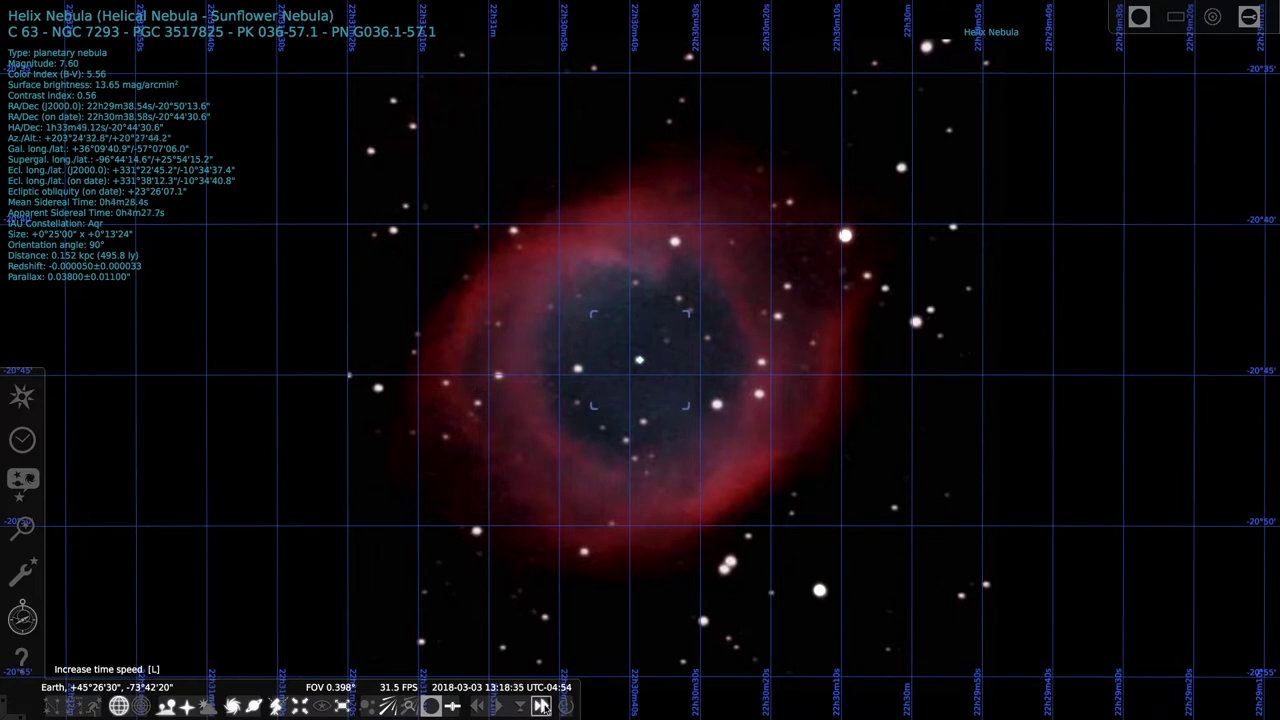
pyautogui.click(500, 708)
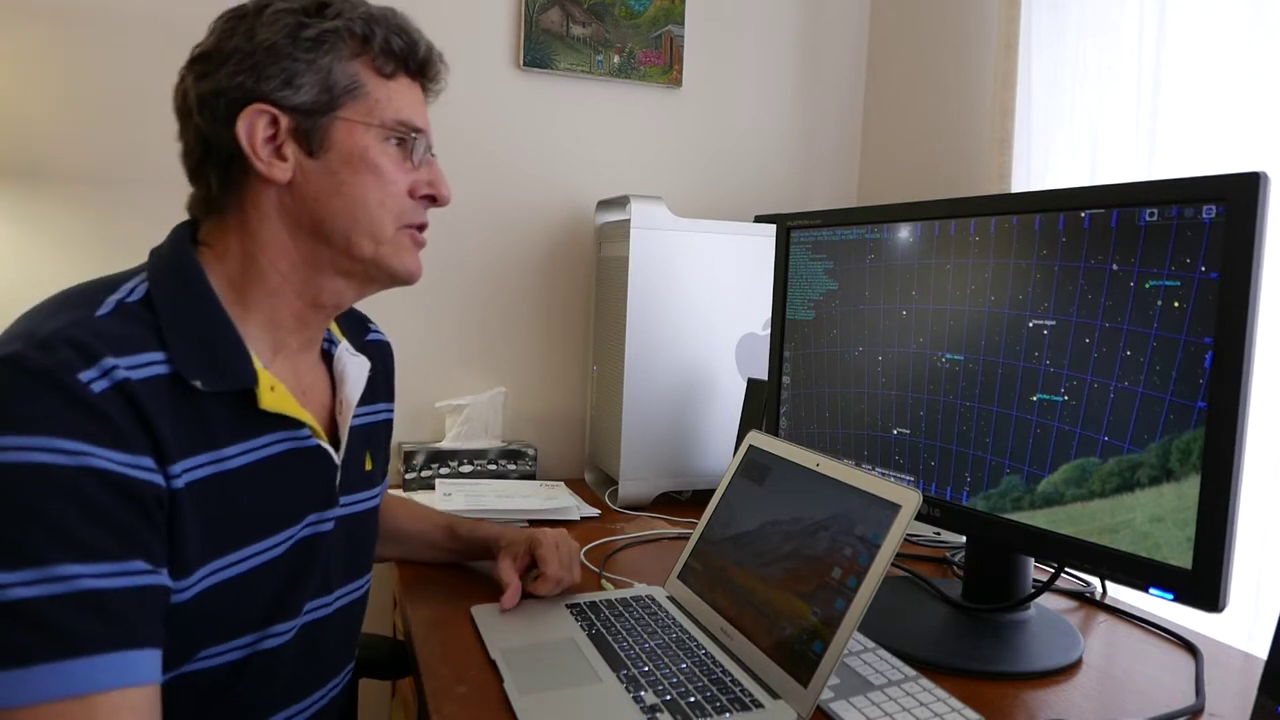
pyautogui.moveTo(1000, 212)
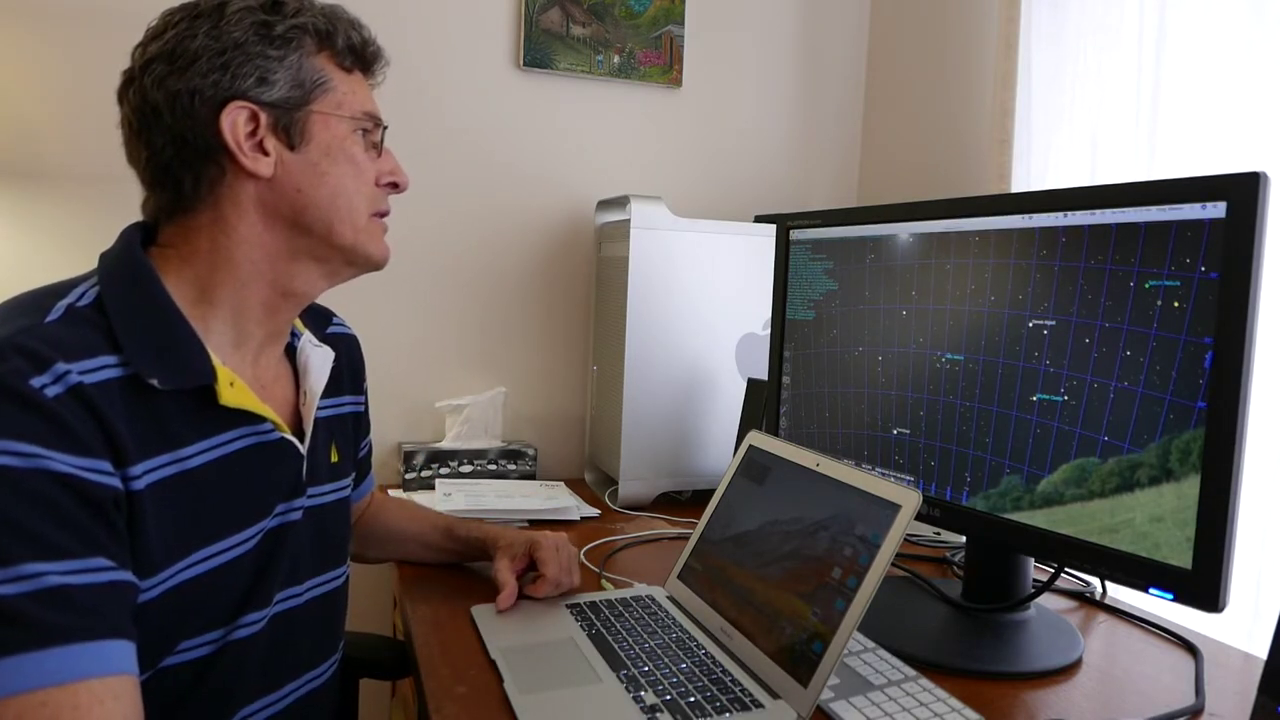
# - Switch to Lightroom and examine the star shapes near the corners and centre of the red nebula photo at 1:1 zoom
pyautogui.press('super+Tab')
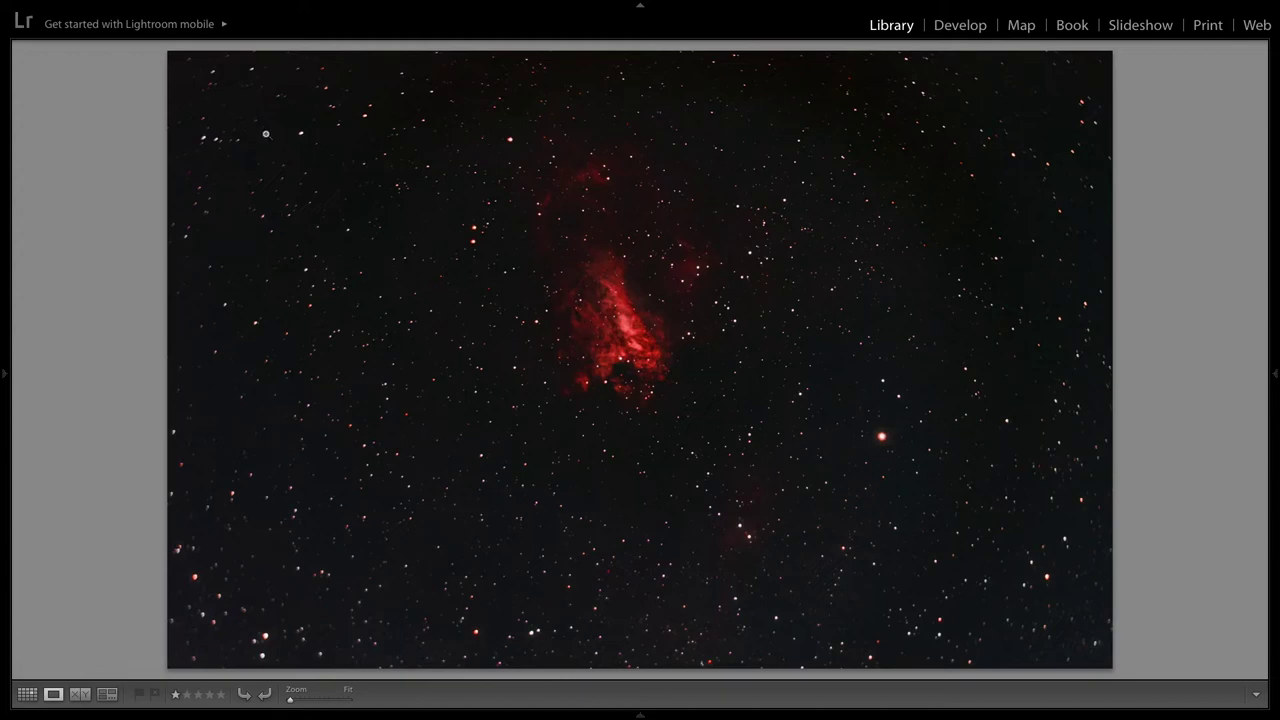
pyautogui.click(241, 106)
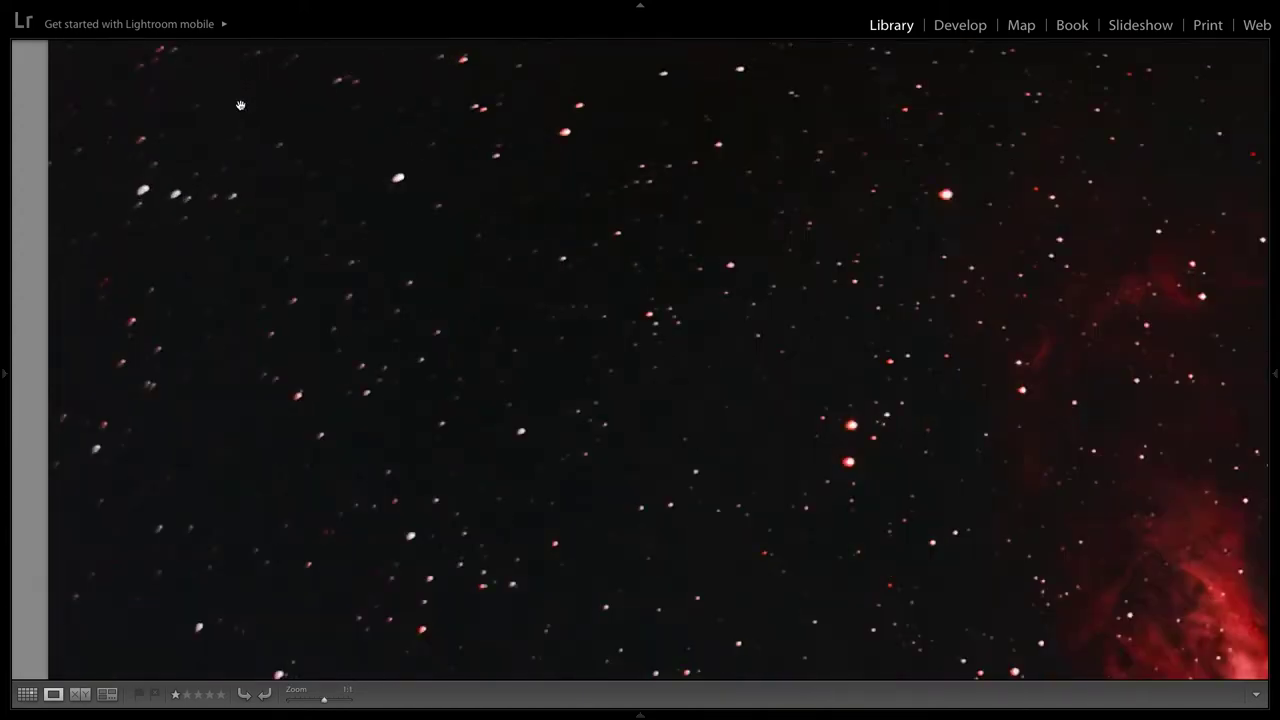
pyautogui.click(418, 198)
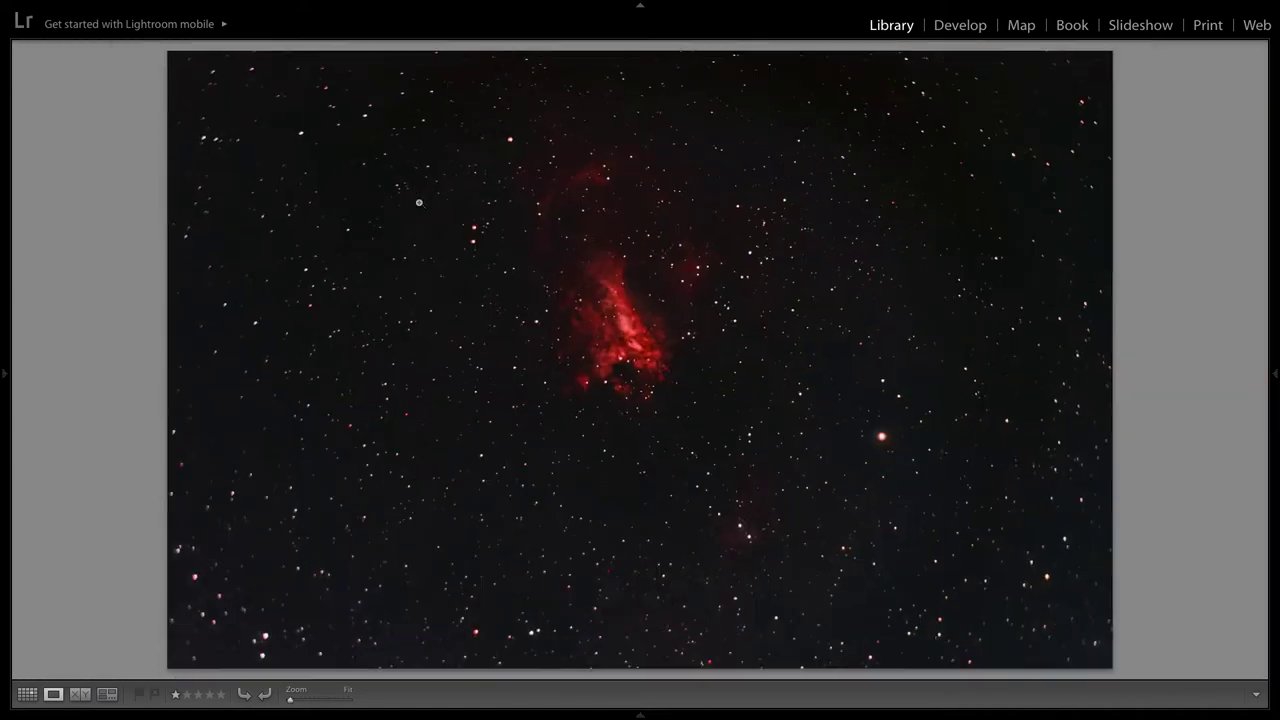
pyautogui.click(950, 167)
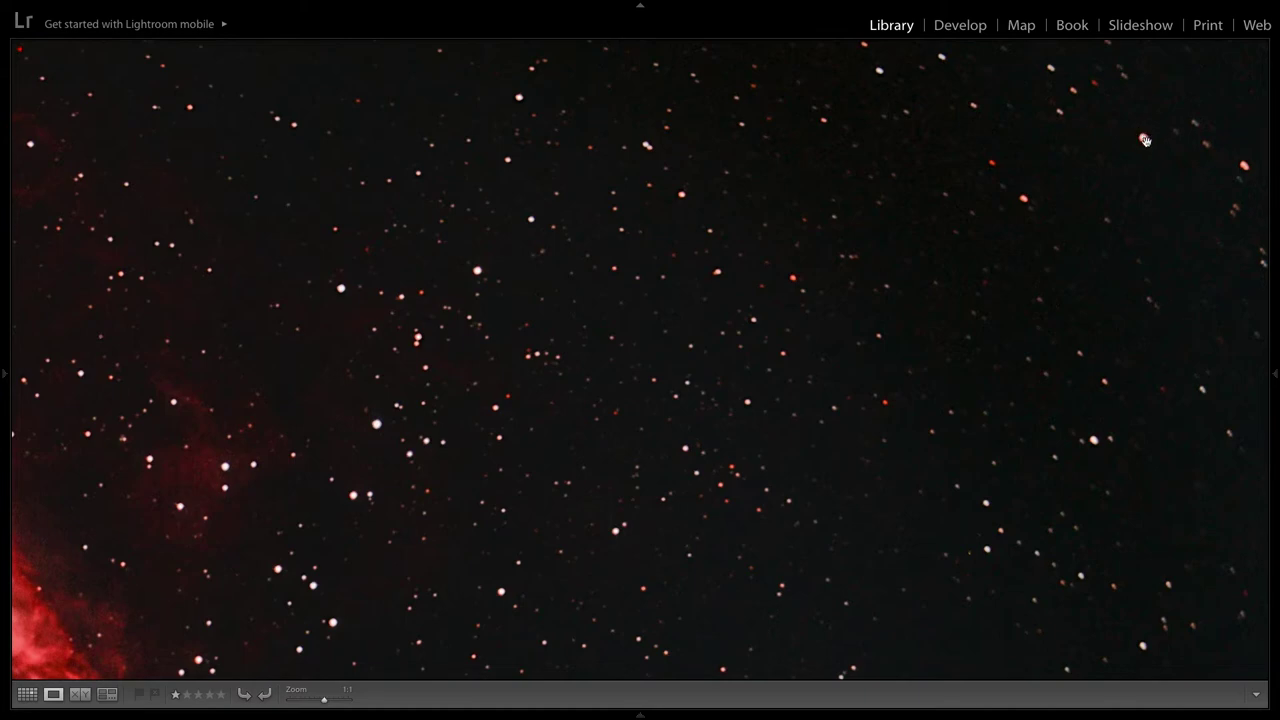
pyautogui.click(860, 261)
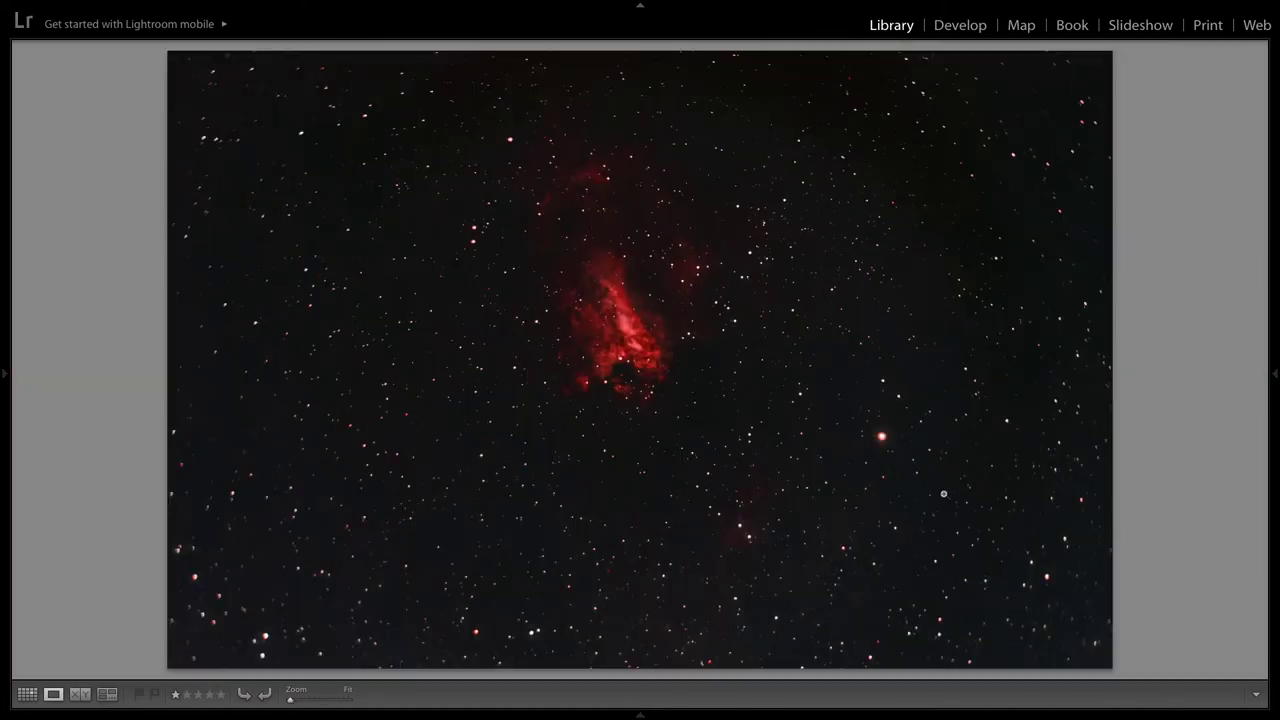
pyautogui.click(955, 586)
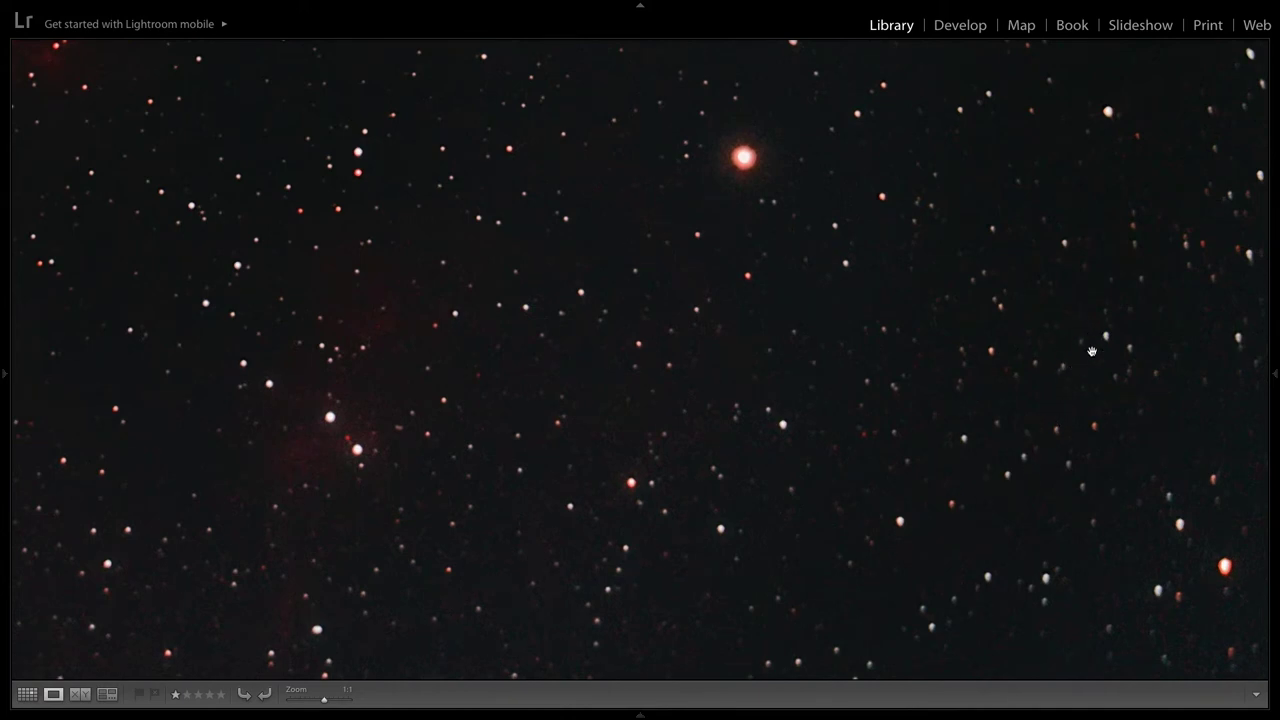
pyautogui.click(997, 427)
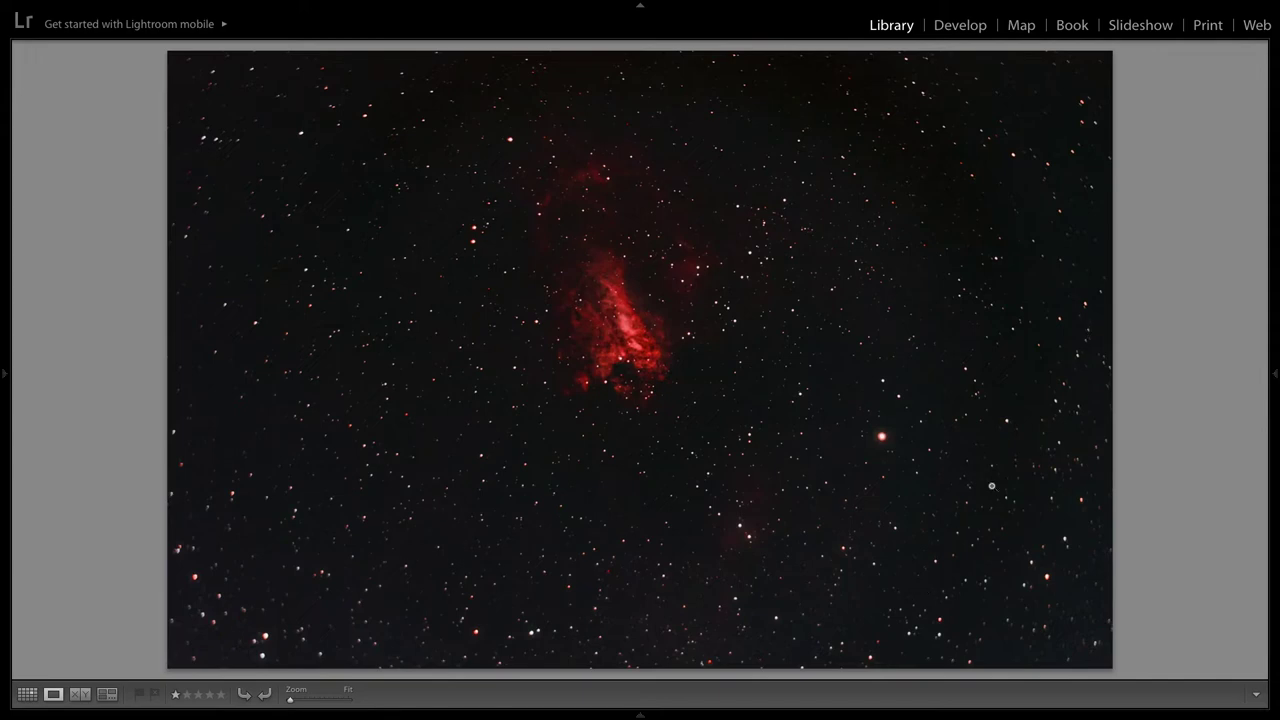
pyautogui.click(496, 444)
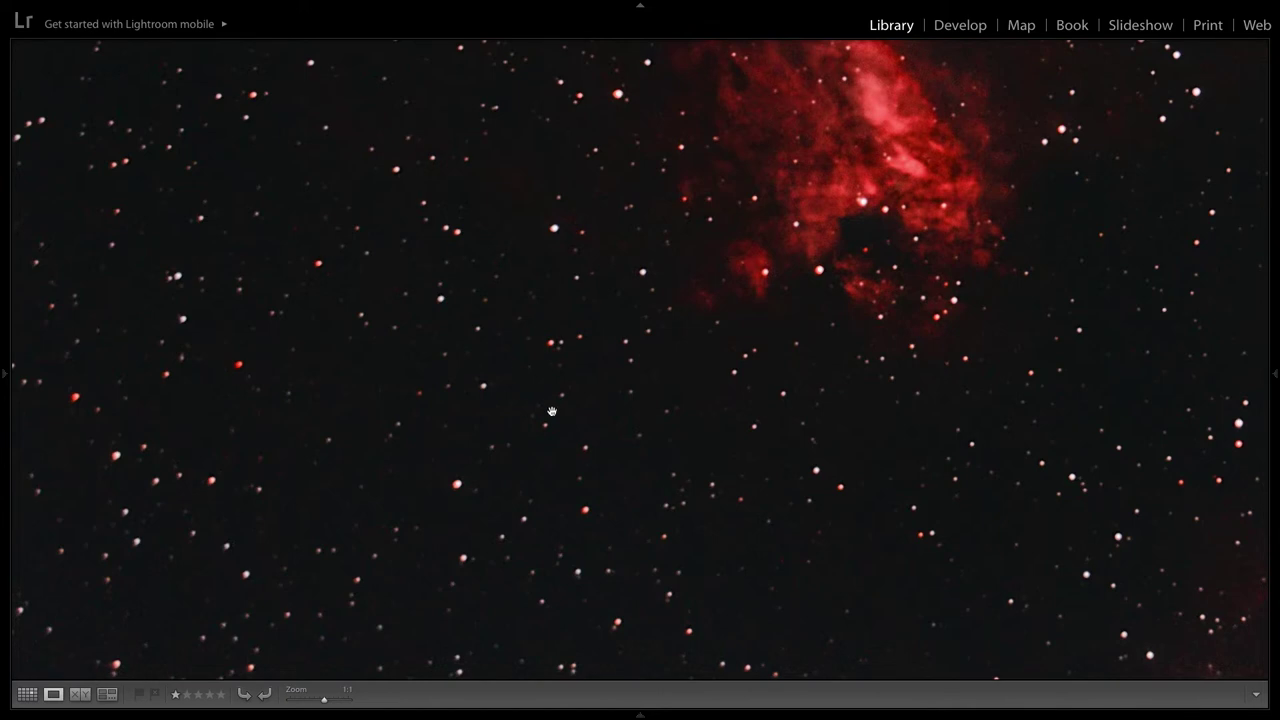
pyautogui.click(588, 427)
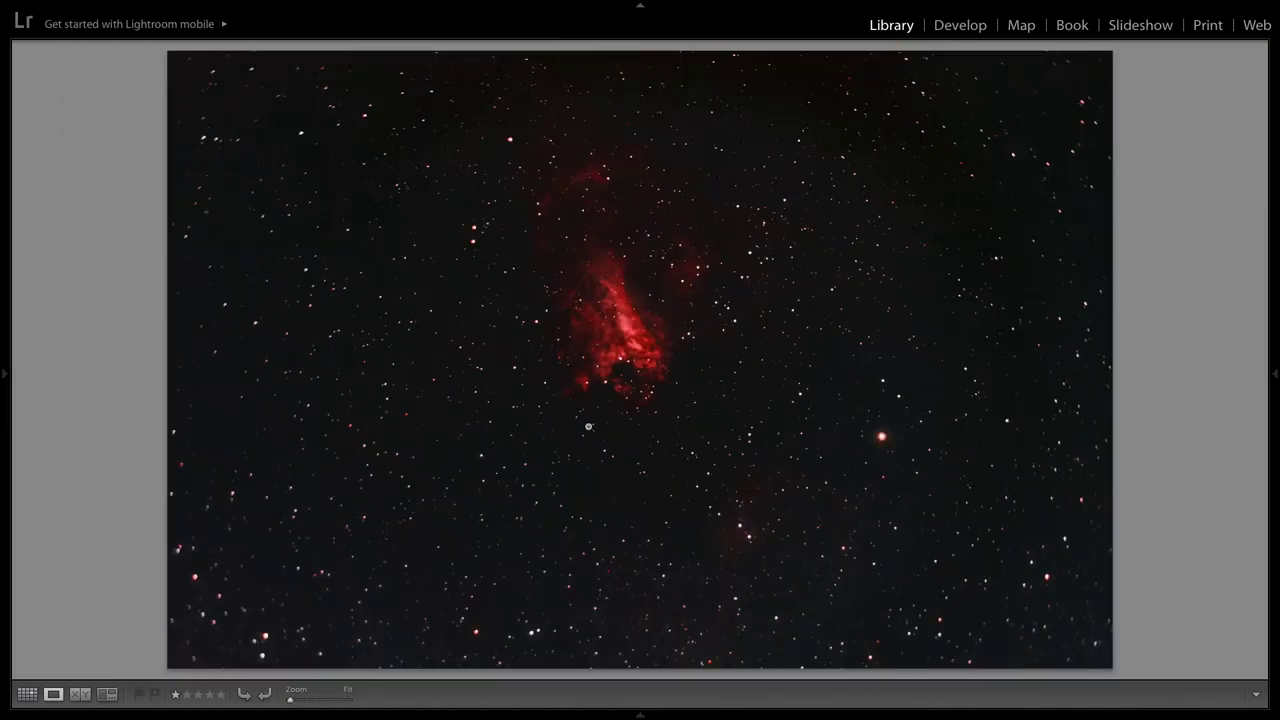
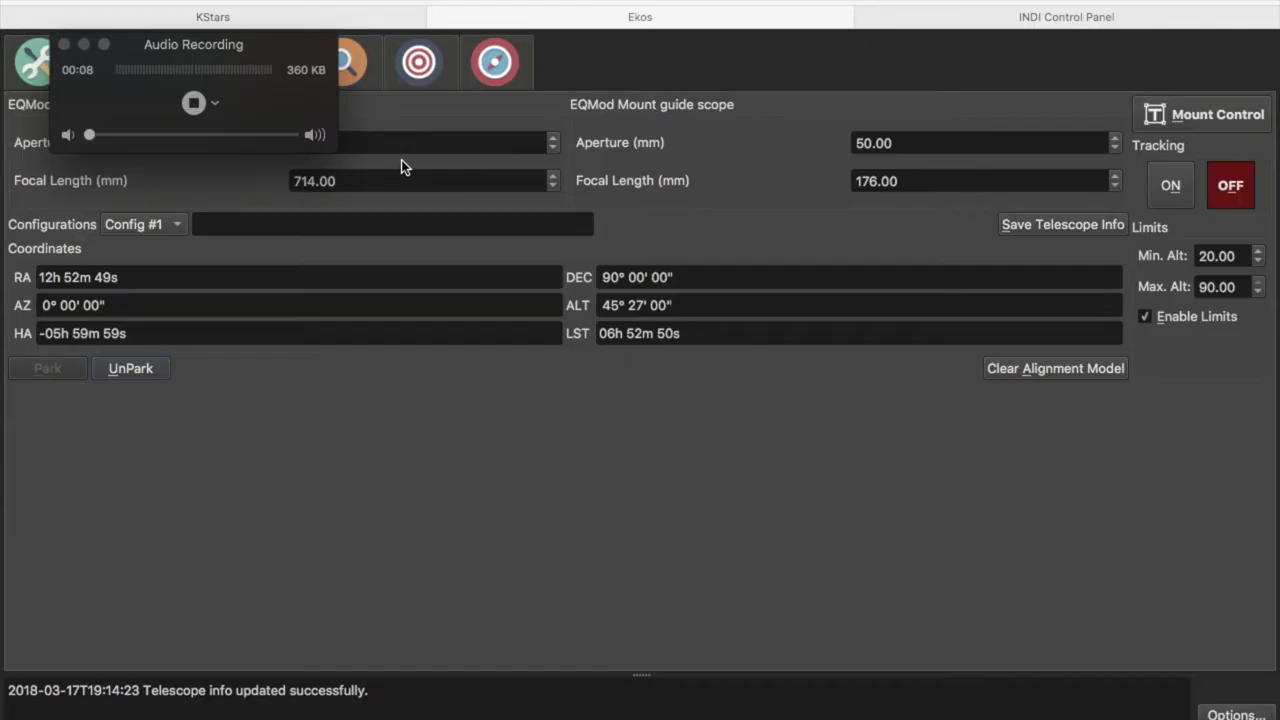
# - Hide the audio recording window and unpark the EQMod mount
pyautogui.click(84, 45)
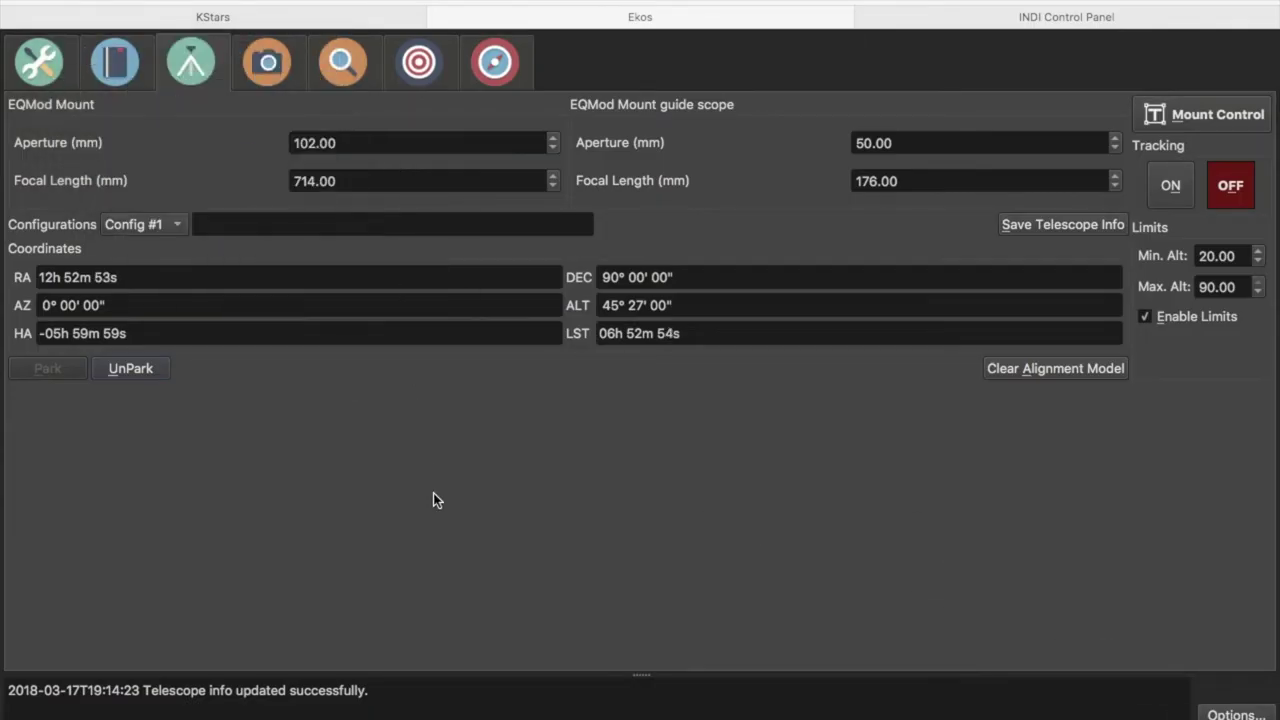
pyautogui.click(493, 59)
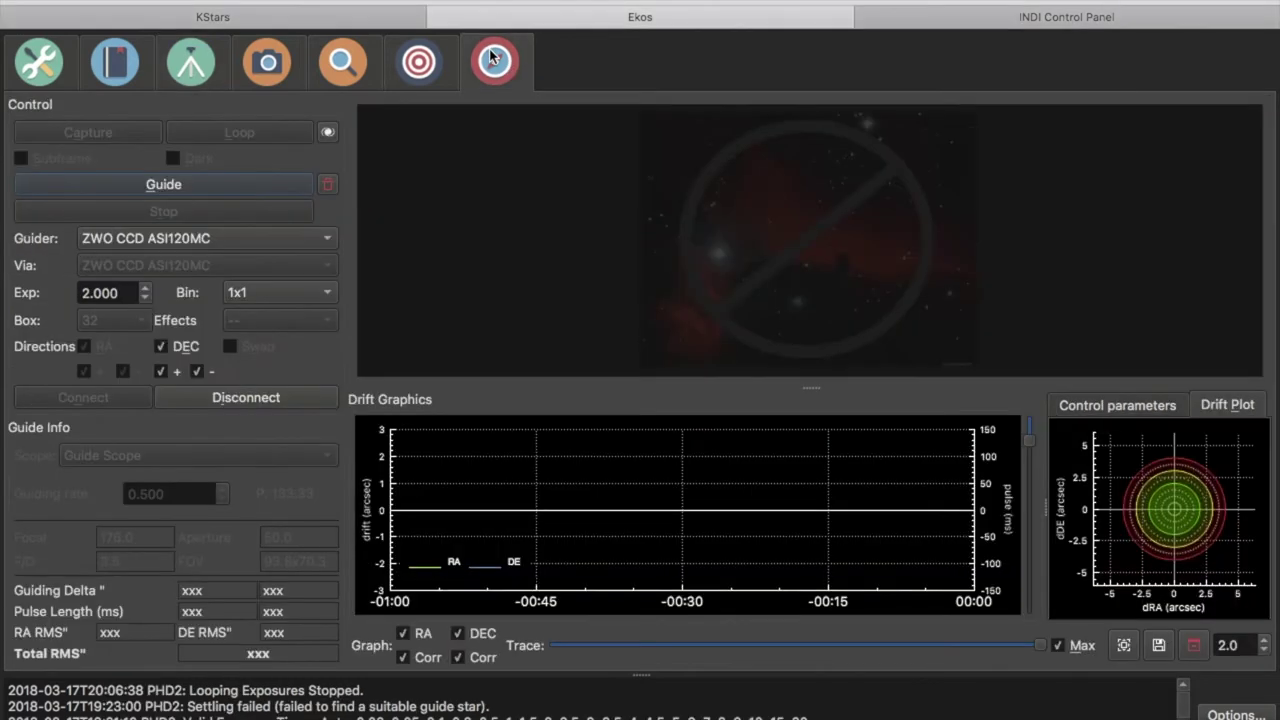
pyautogui.click(428, 66)
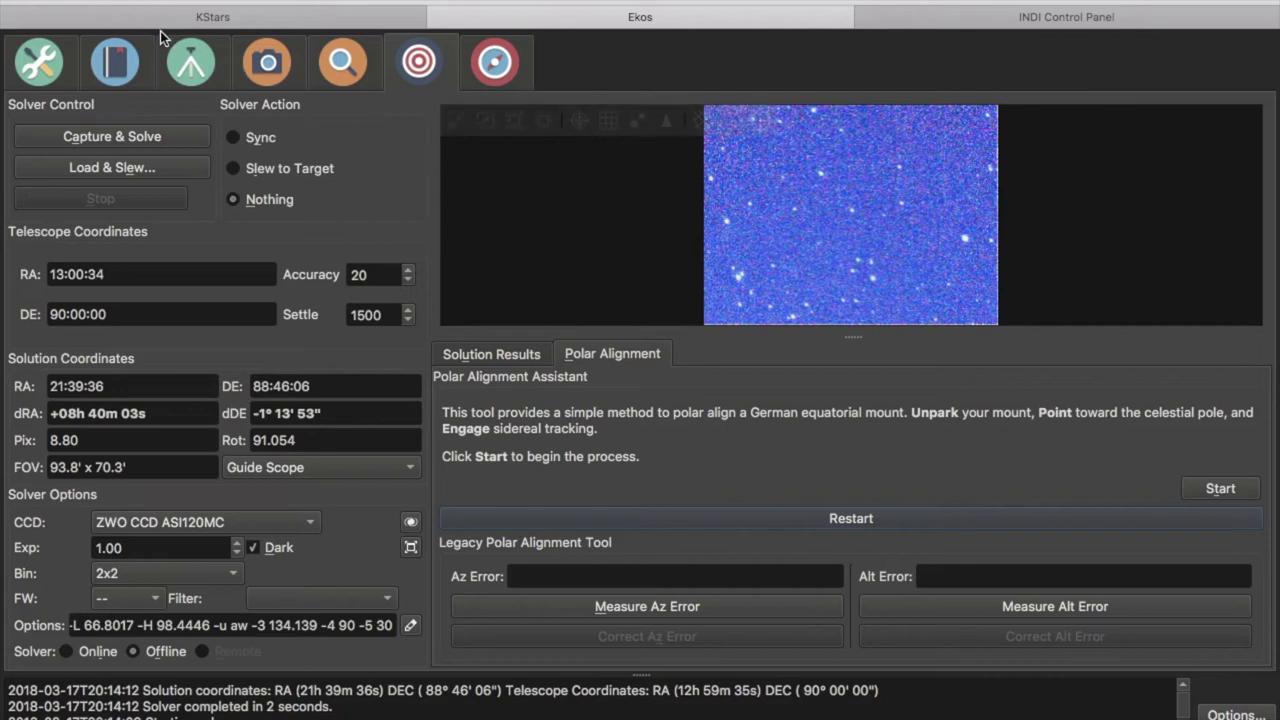
pyautogui.click(191, 64)
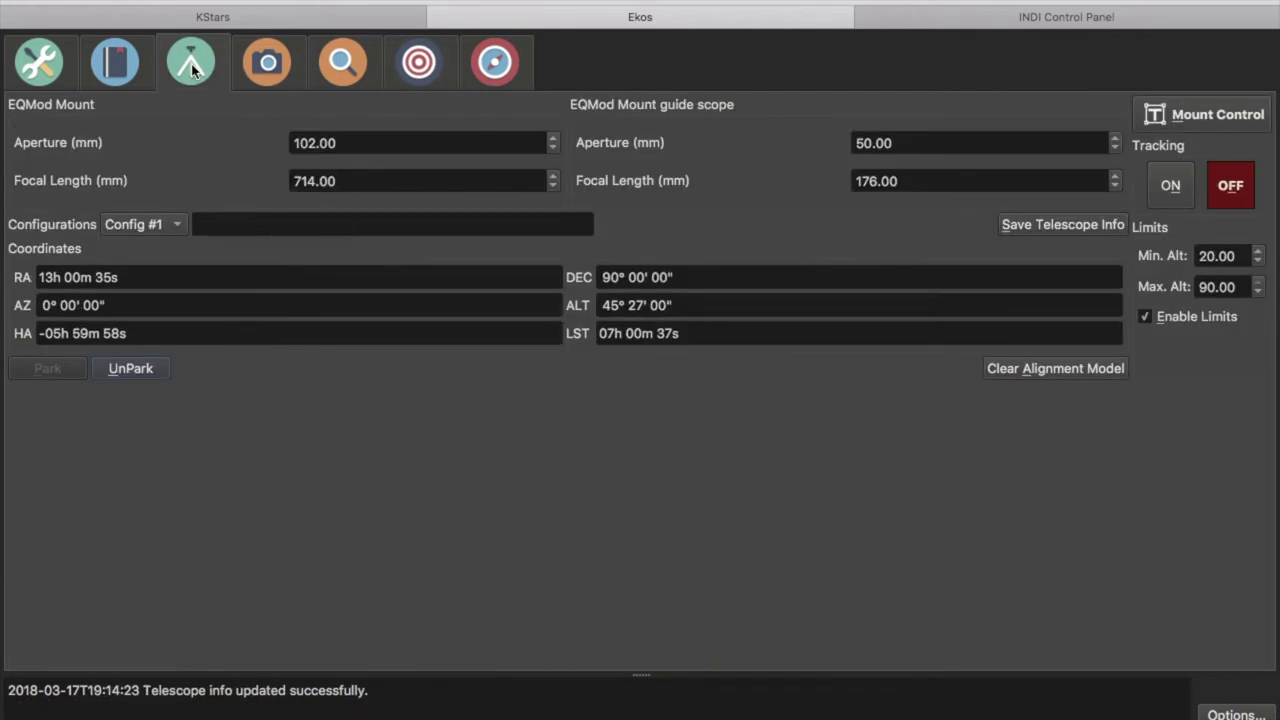
pyautogui.click(140, 370)
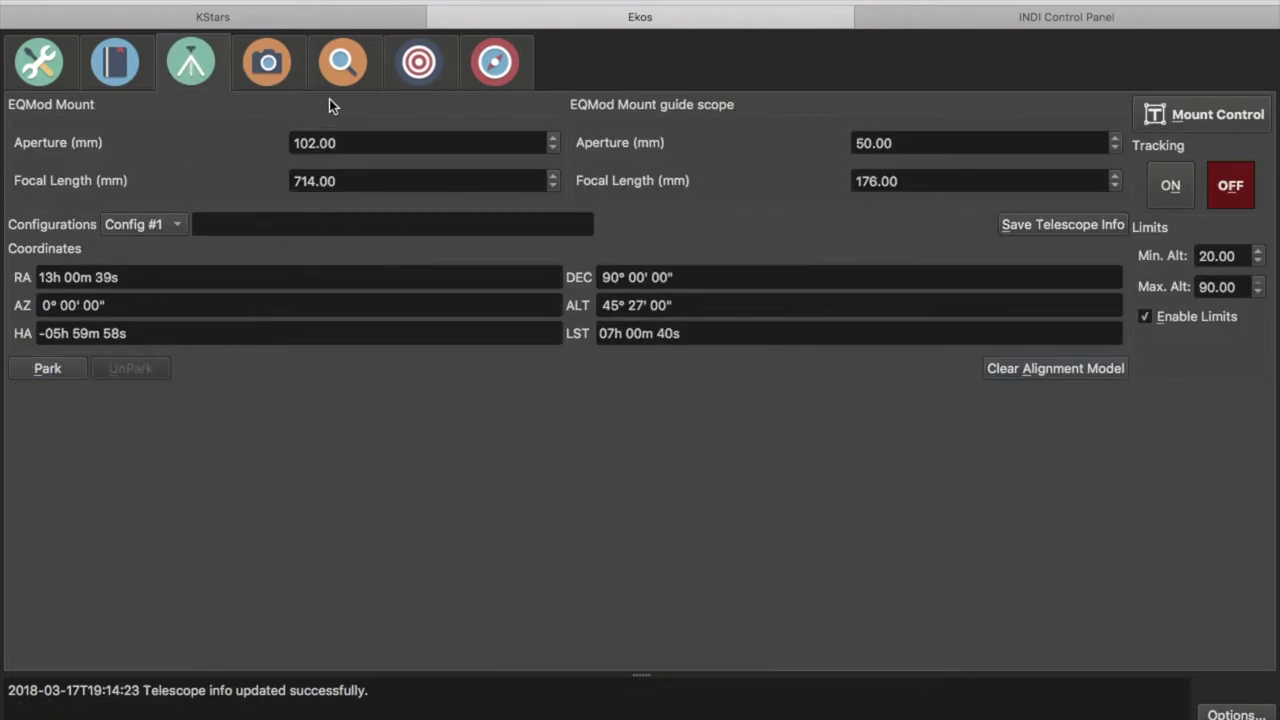
# - Start the Polar Alignment Assistant, capturing the first image and rotating the mount 30° west in Auto Mode
pyautogui.click(419, 70)
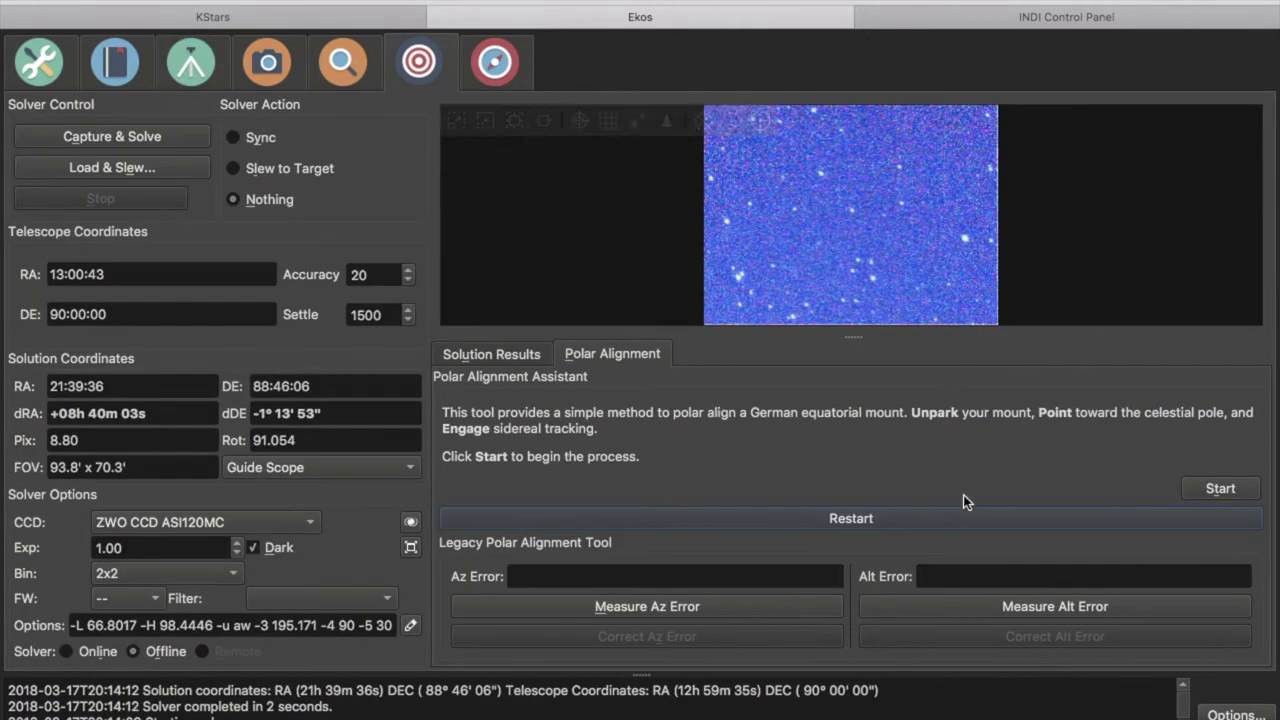
pyautogui.click(1206, 487)
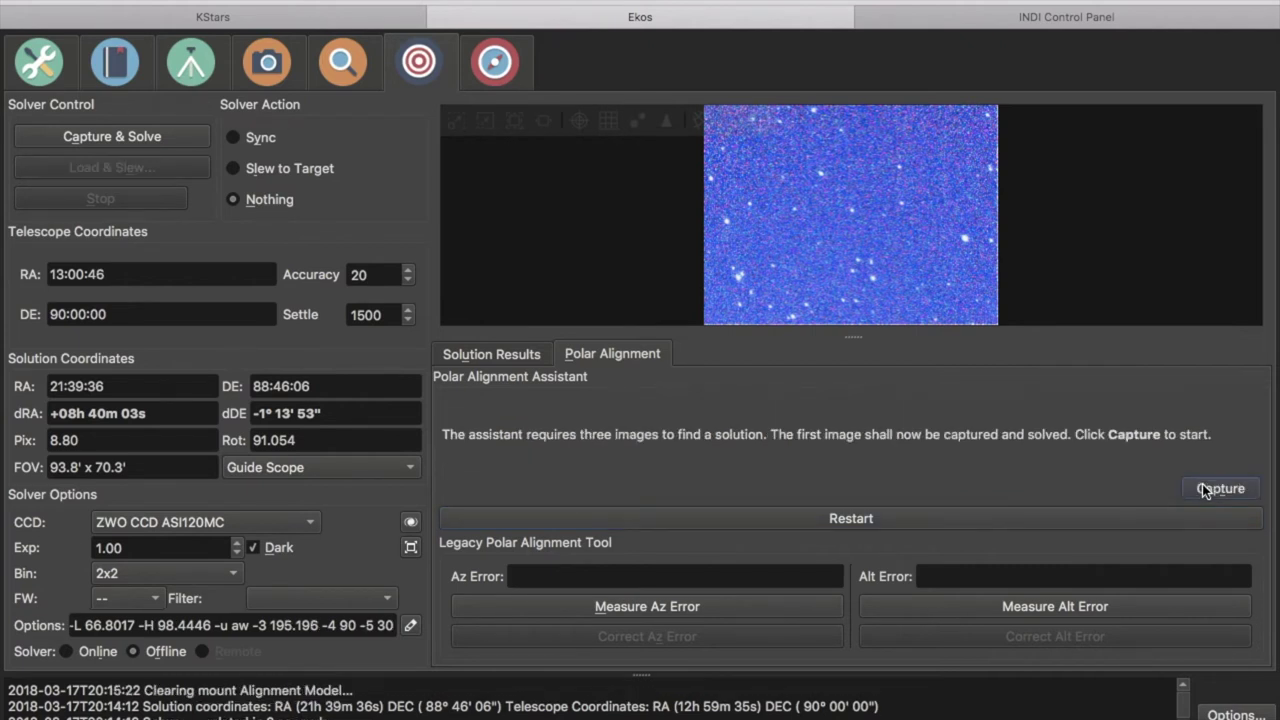
pyautogui.click(1213, 485)
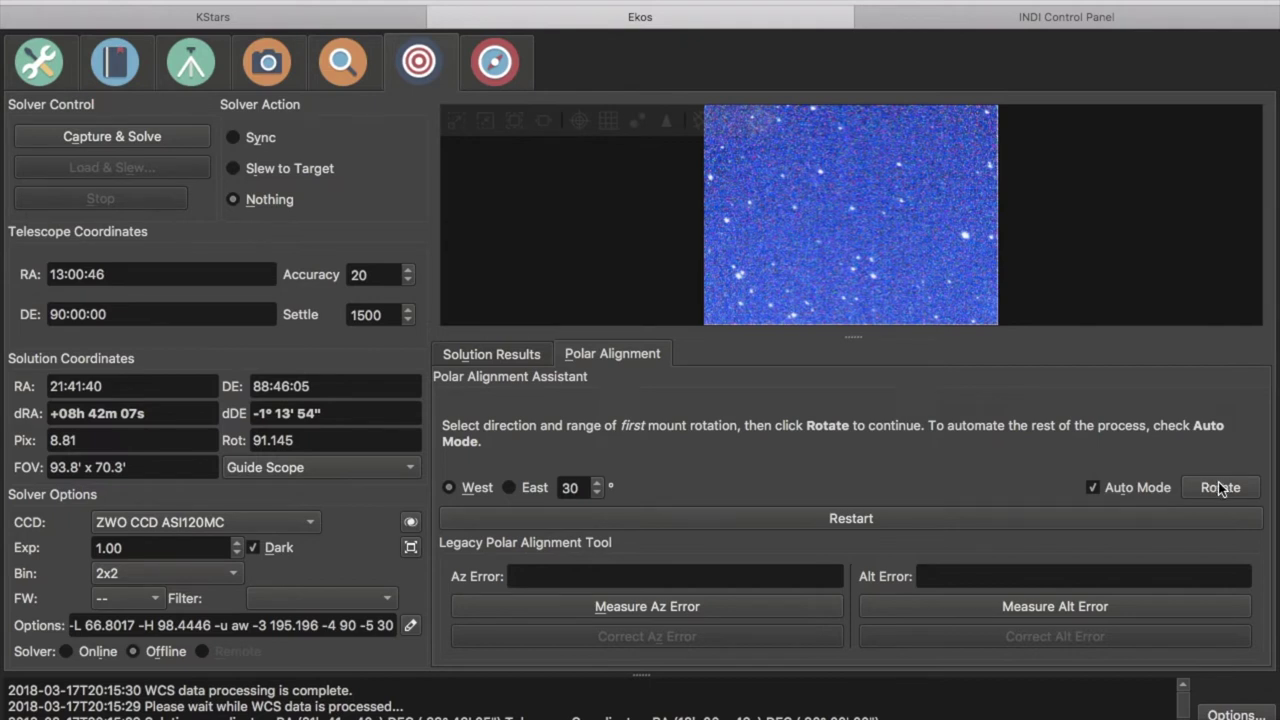
pyautogui.click(1219, 487)
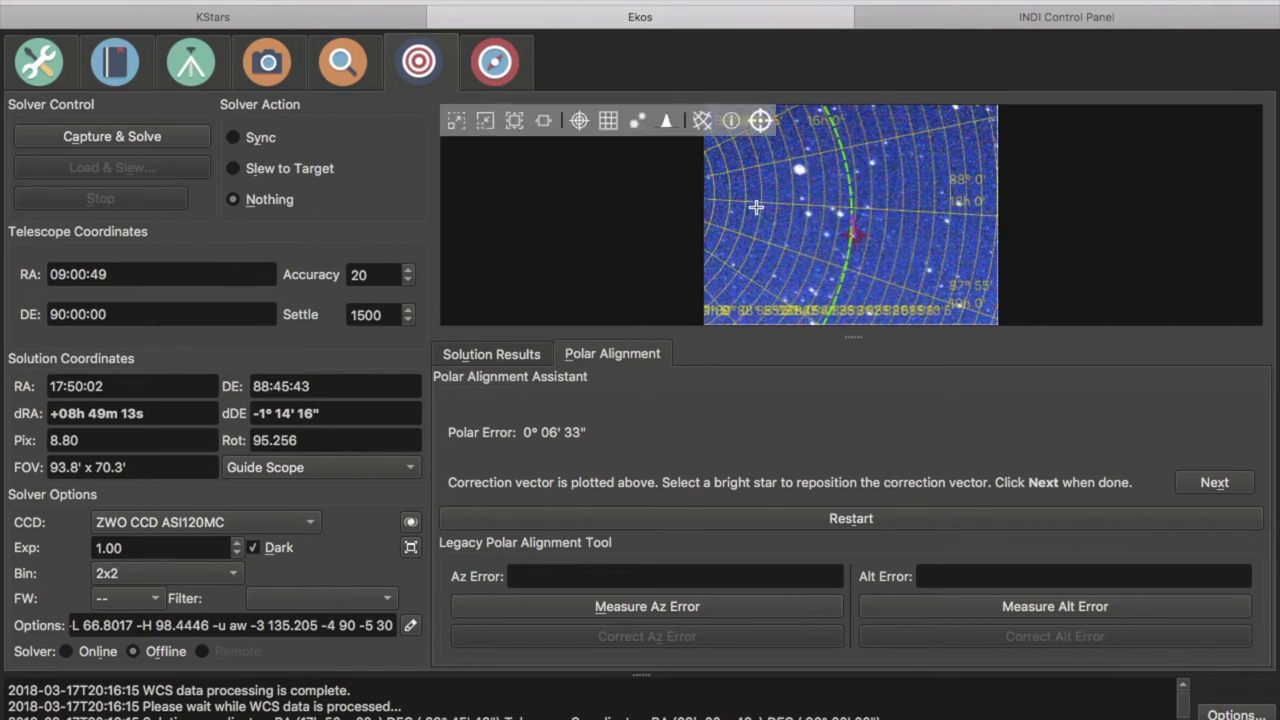
# - Reposition the correction vector on the brightest star and show the align frame enlarged in its own window
pyautogui.click(800, 171)
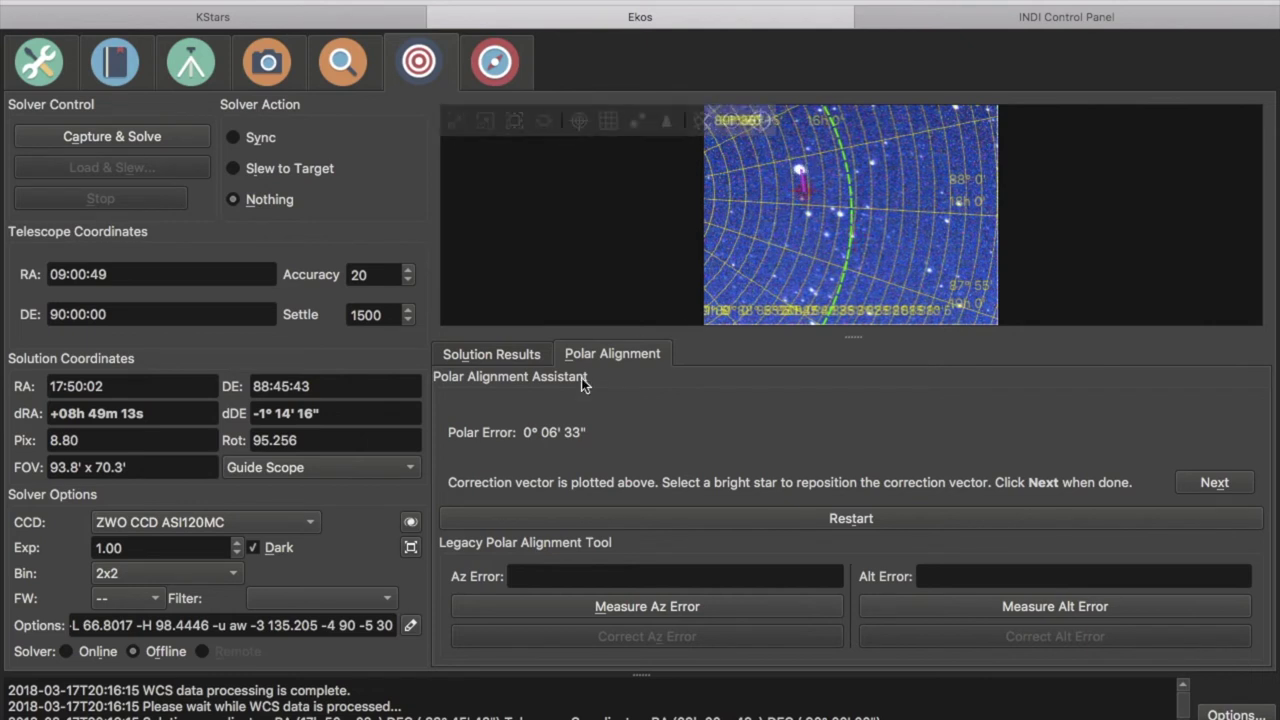
pyautogui.click(411, 523)
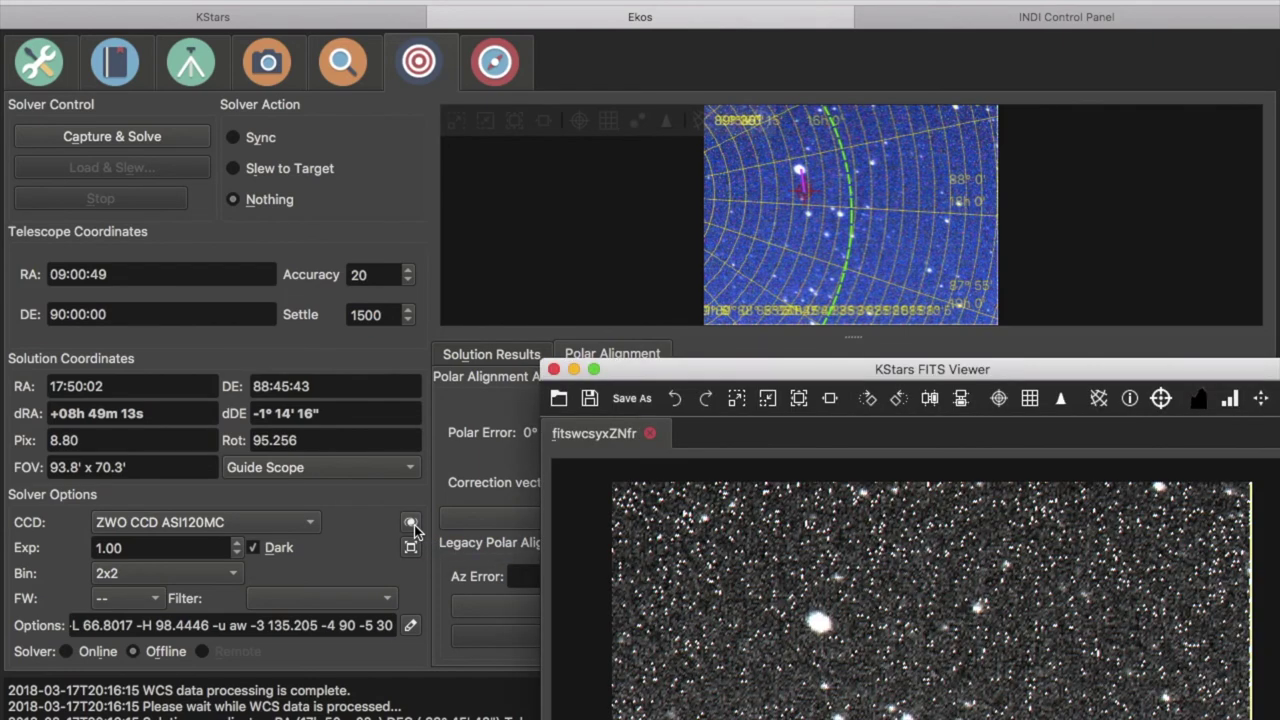
pyautogui.click(553, 369)
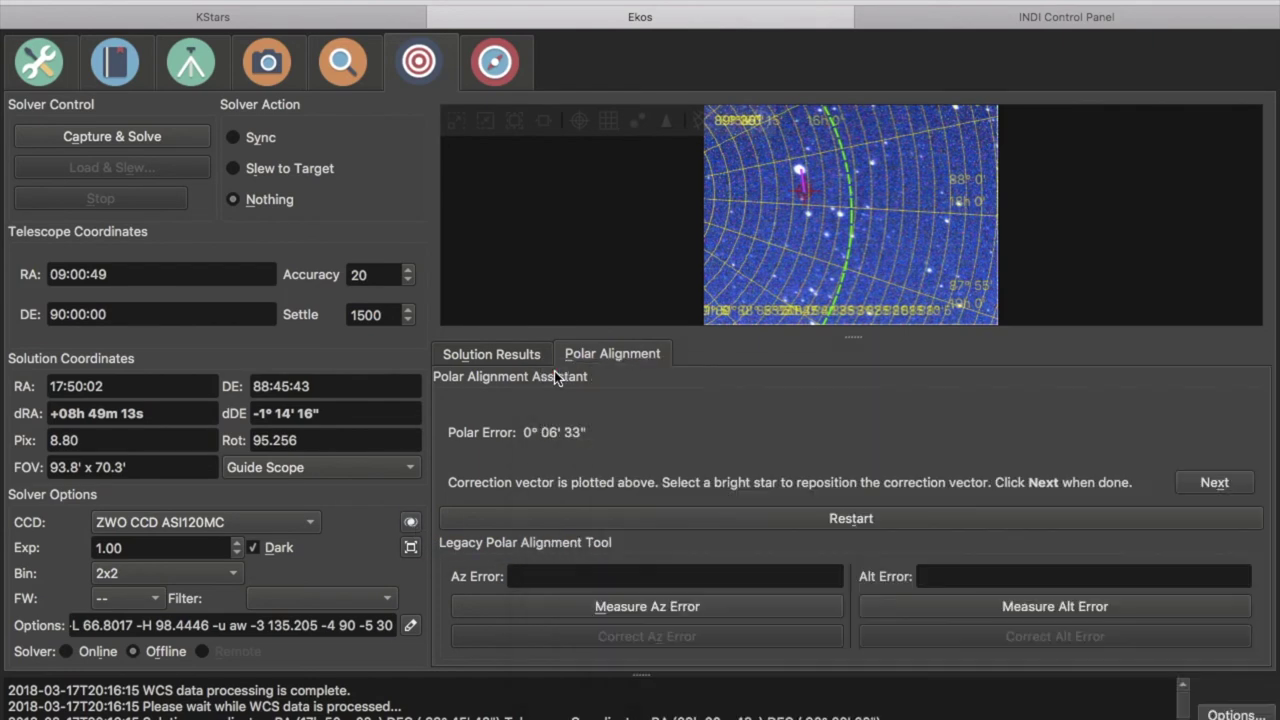
pyautogui.click(411, 545)
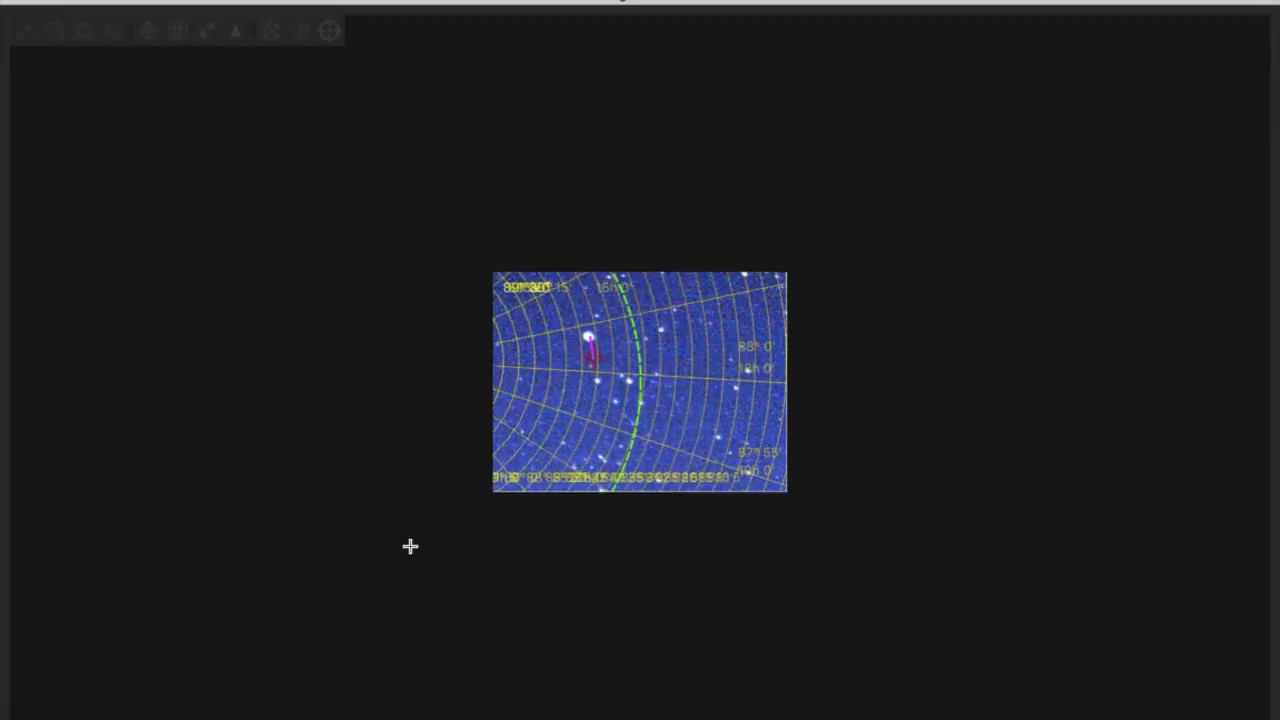
pyautogui.click(114, 34)
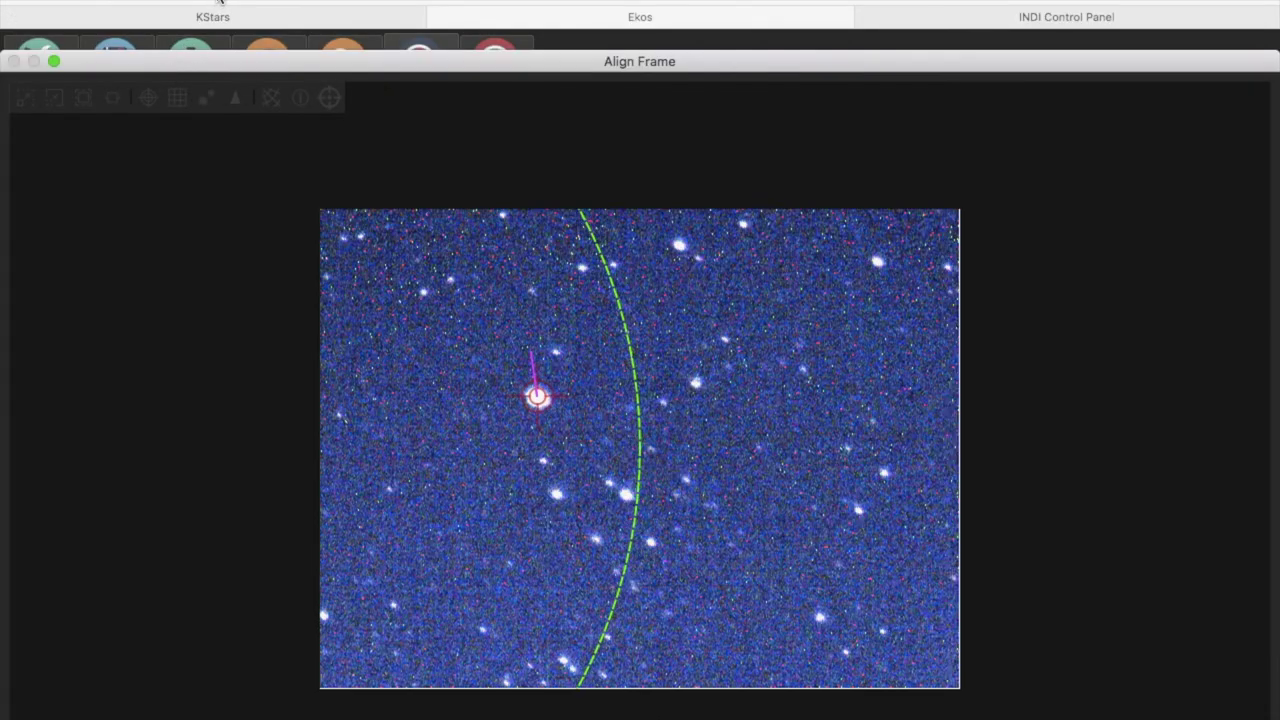
# - Finish the star-centring stage of the polar alignment, and dock the align frame back into the module with a taller image area
pyautogui.click(216, 13)
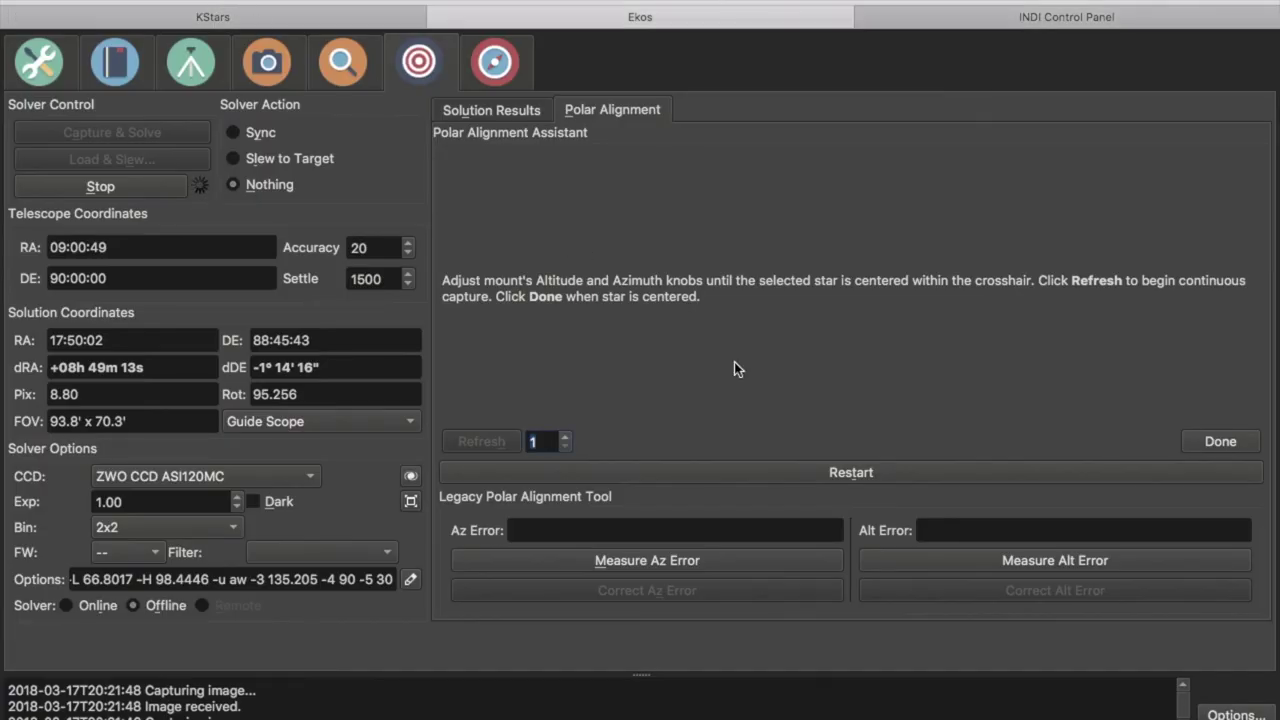
pyautogui.click(1210, 446)
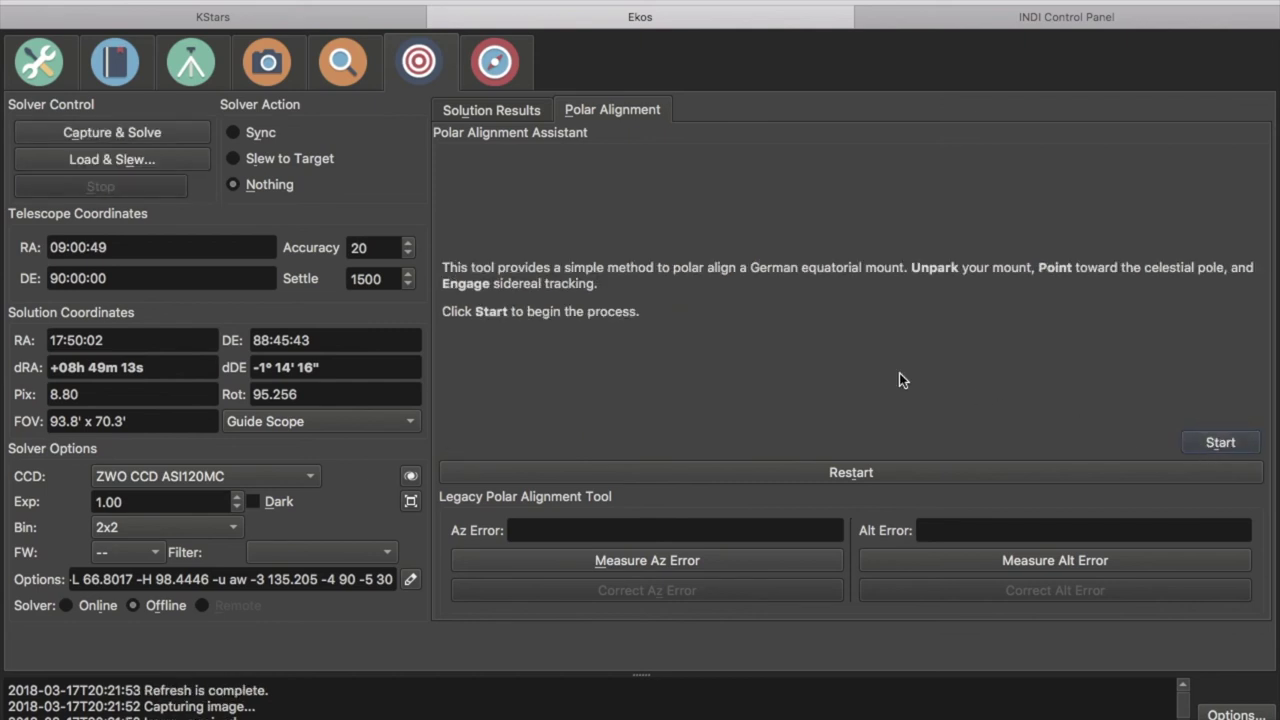
pyautogui.click(410, 501)
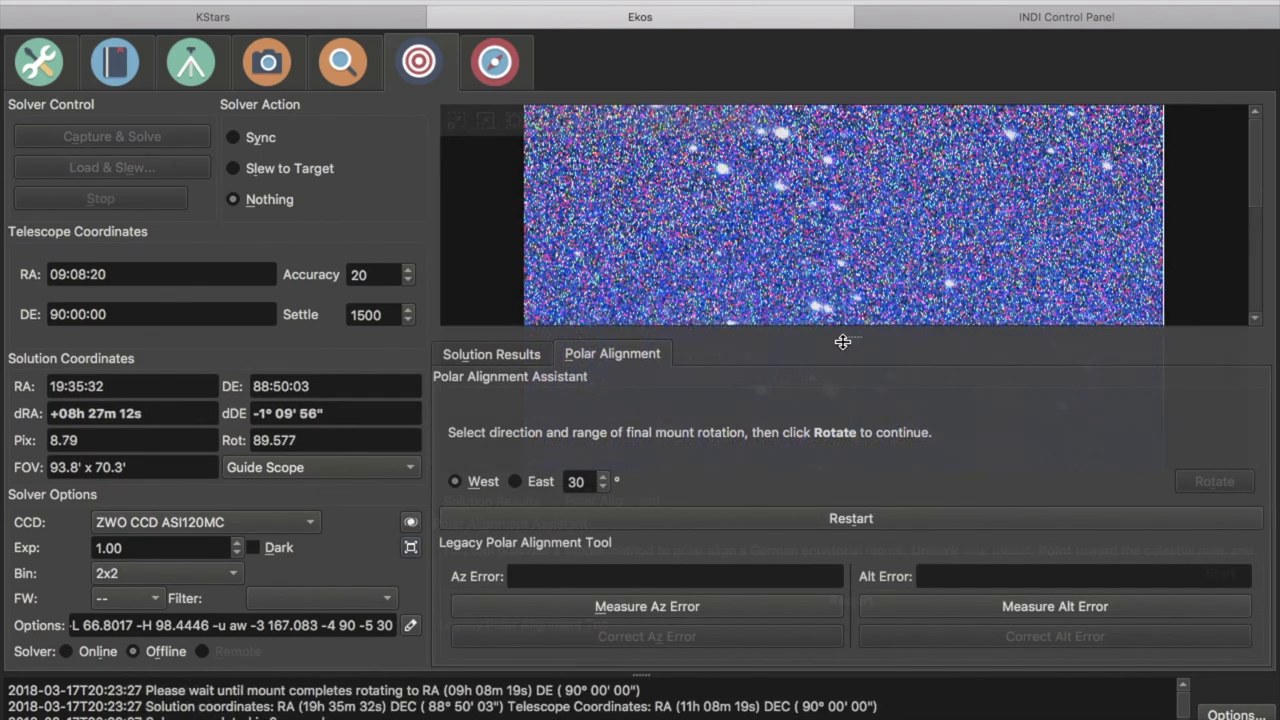
pyautogui.moveTo(840, 337); pyautogui.dragTo(840, 394)
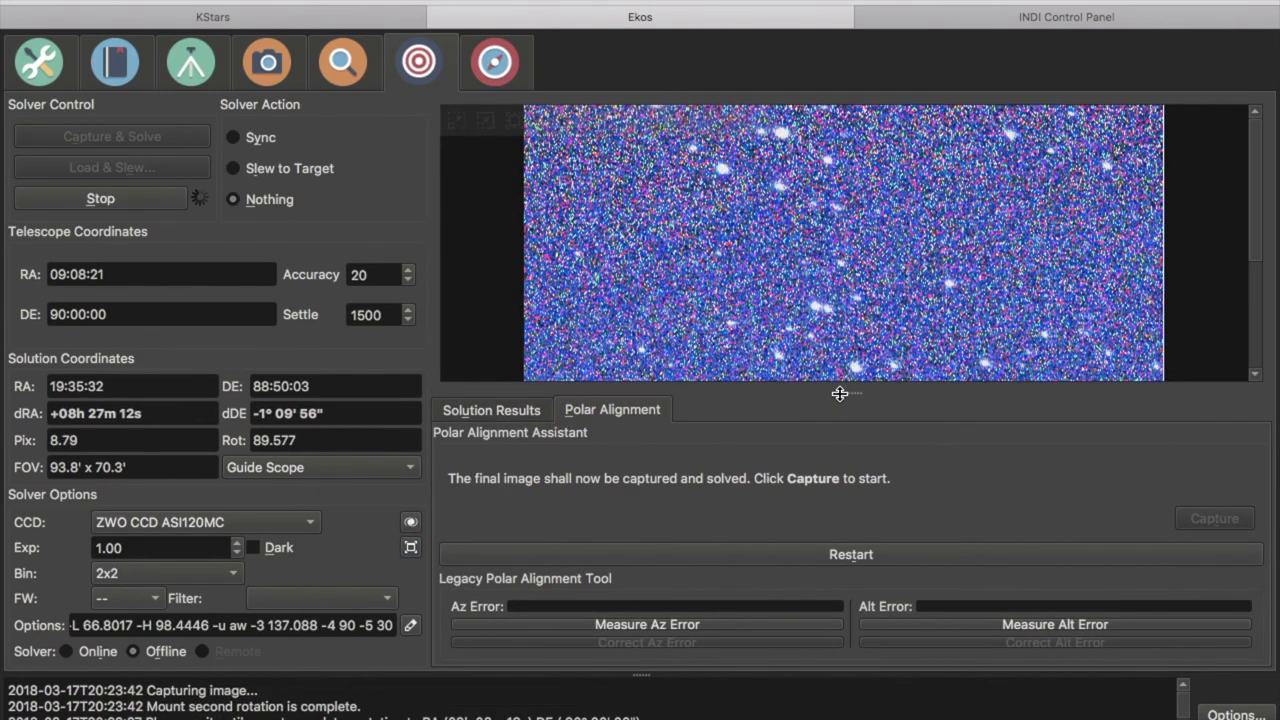